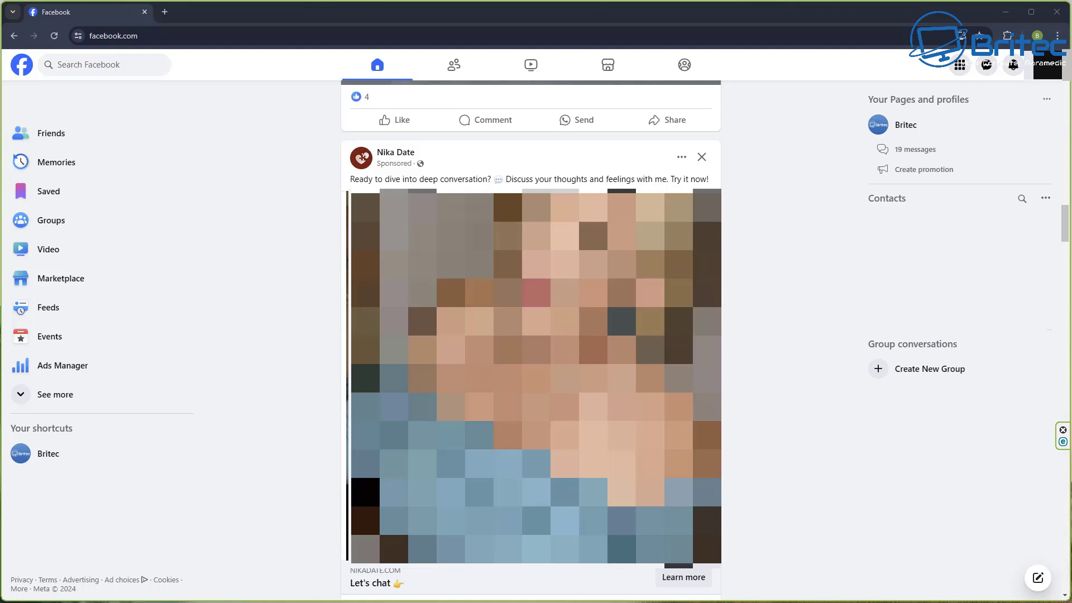
# Open Manage your Feed from the account menu's Settings & privacy > Feed
pyautogui.click(1047, 64)
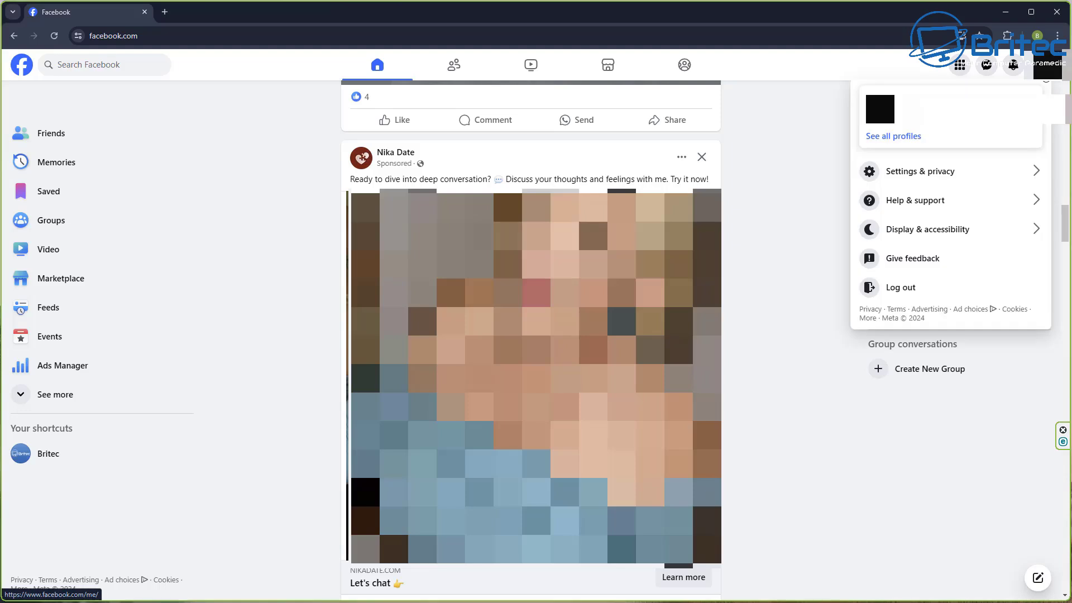
pyautogui.click(971, 177)
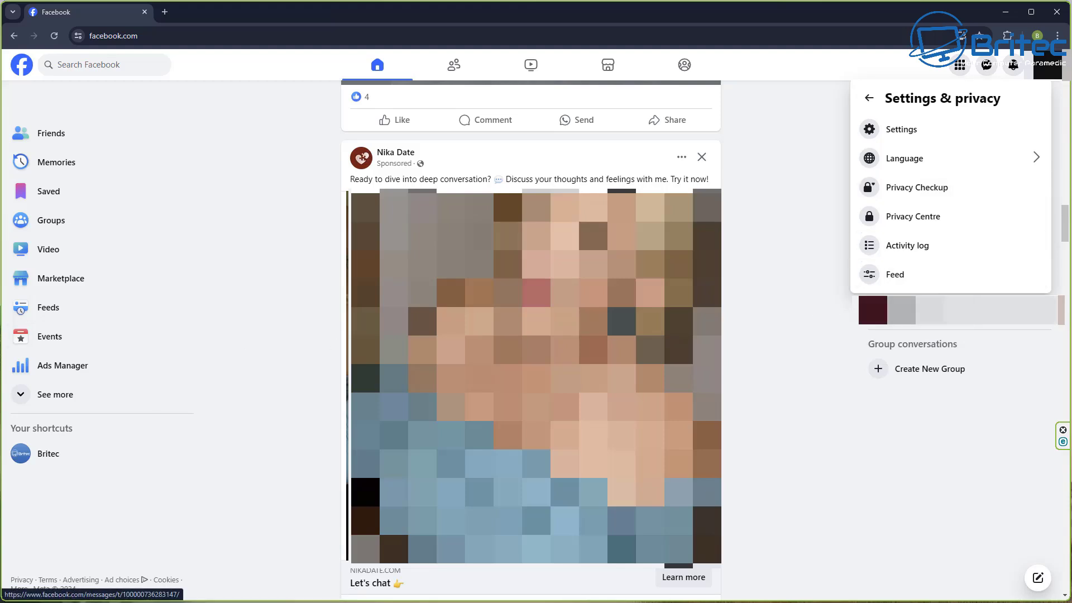
pyautogui.click(967, 280)
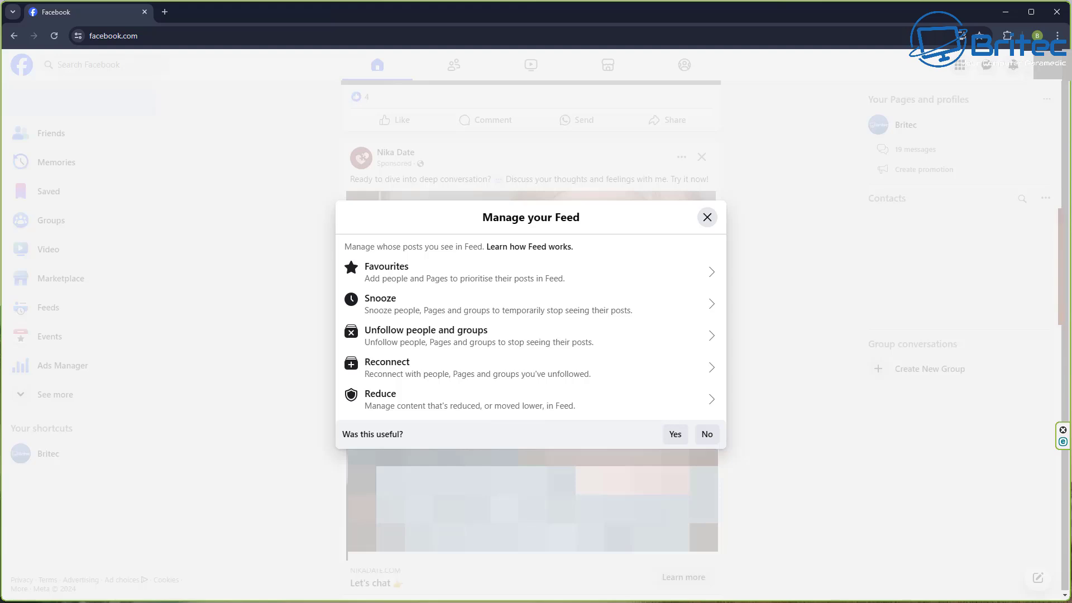
# Untick two accounts in Unfollow people and groups, then go back to Manage your Feed
pyautogui.click(505, 348)
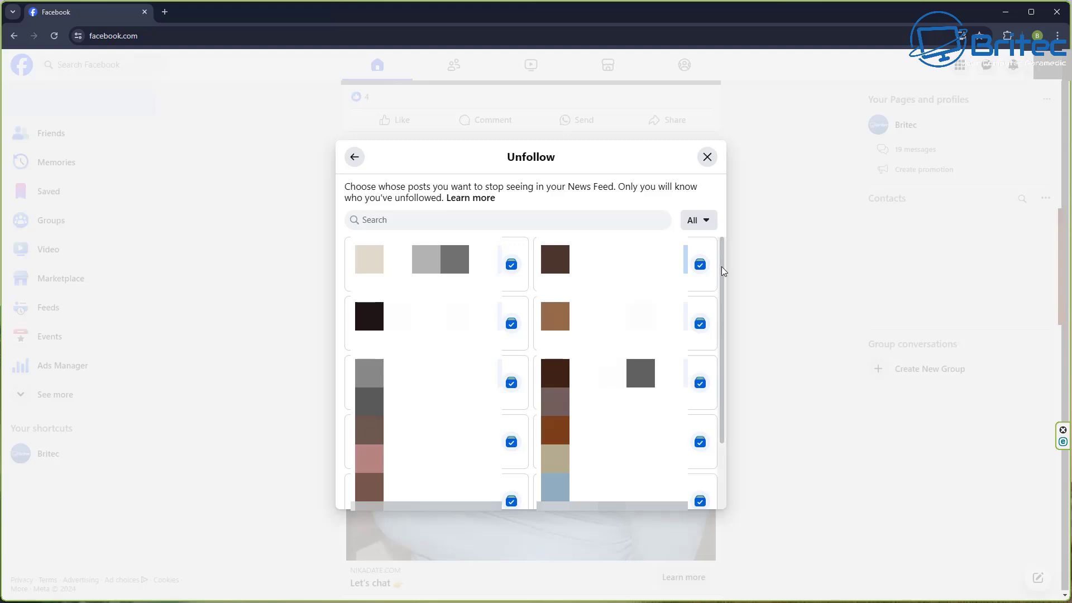
pyautogui.moveTo(721, 267)
pyautogui.mouseDown()
pyautogui.moveTo(722, 343)
pyautogui.moveTo(739, 270)
pyautogui.mouseUp()
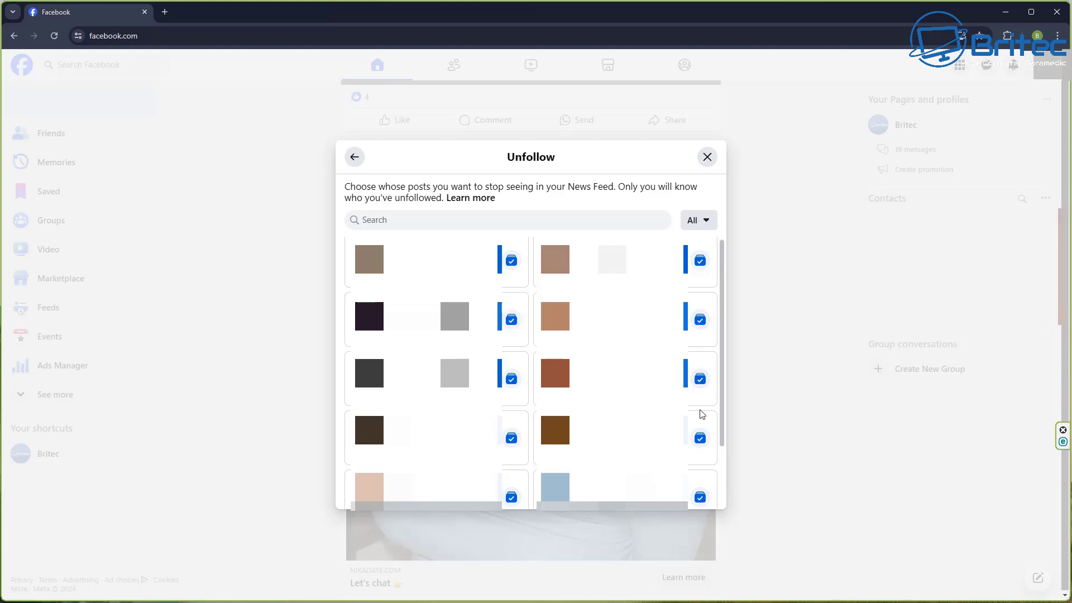
pyautogui.scroll(-1, 698, 416)
pyautogui.click(700, 442)
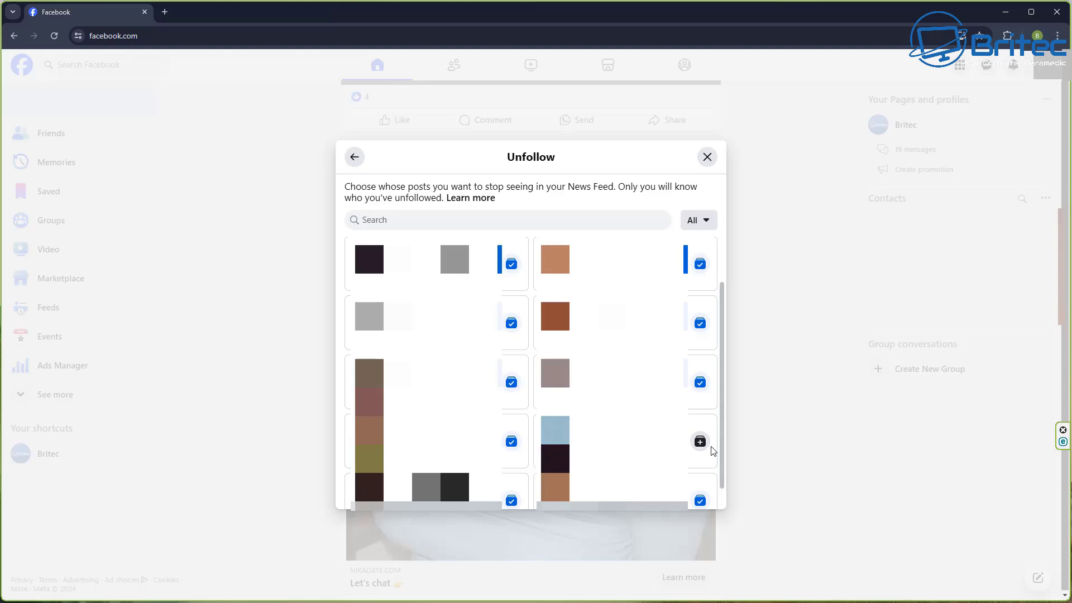
pyautogui.scroll(-1, 712, 450)
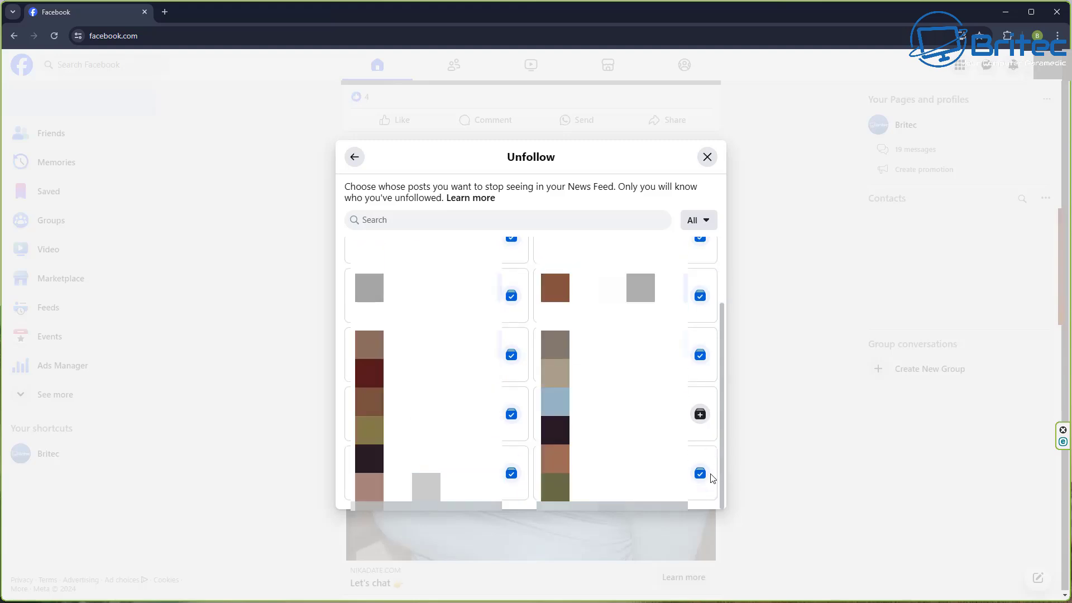
pyautogui.click(705, 474)
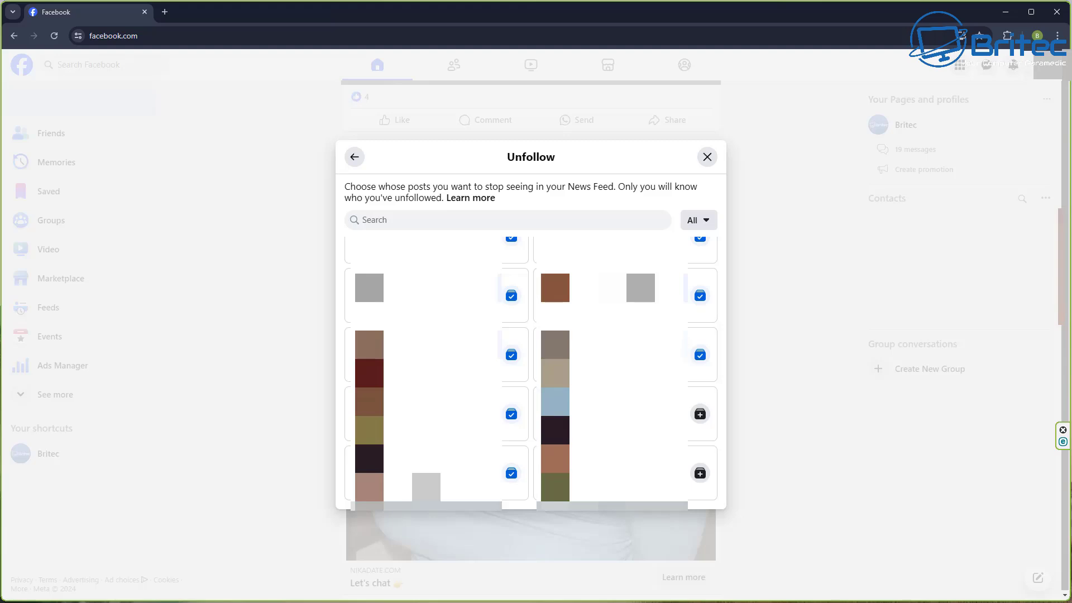
pyautogui.click(712, 162)
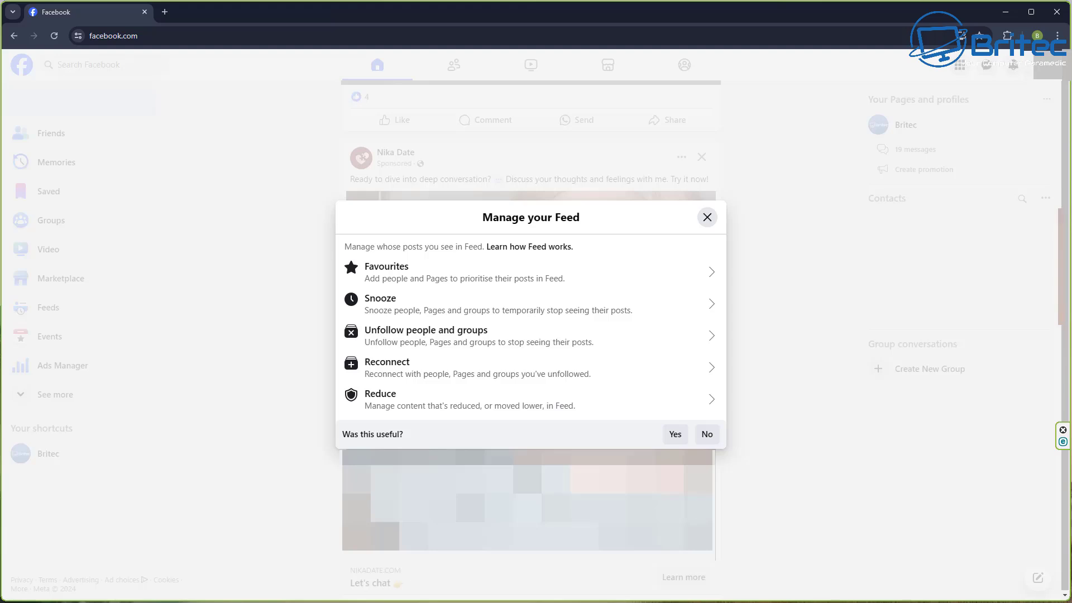
# Change Sensitive content under Reduce to Reduce more and confirm with OK
pyautogui.click(466, 403)
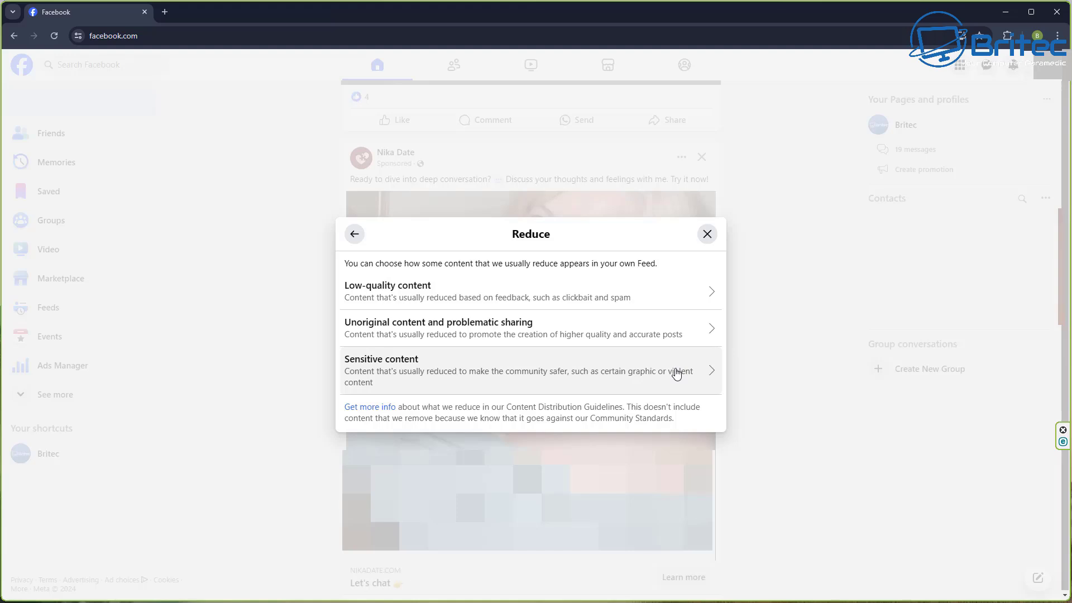
pyautogui.click(677, 373)
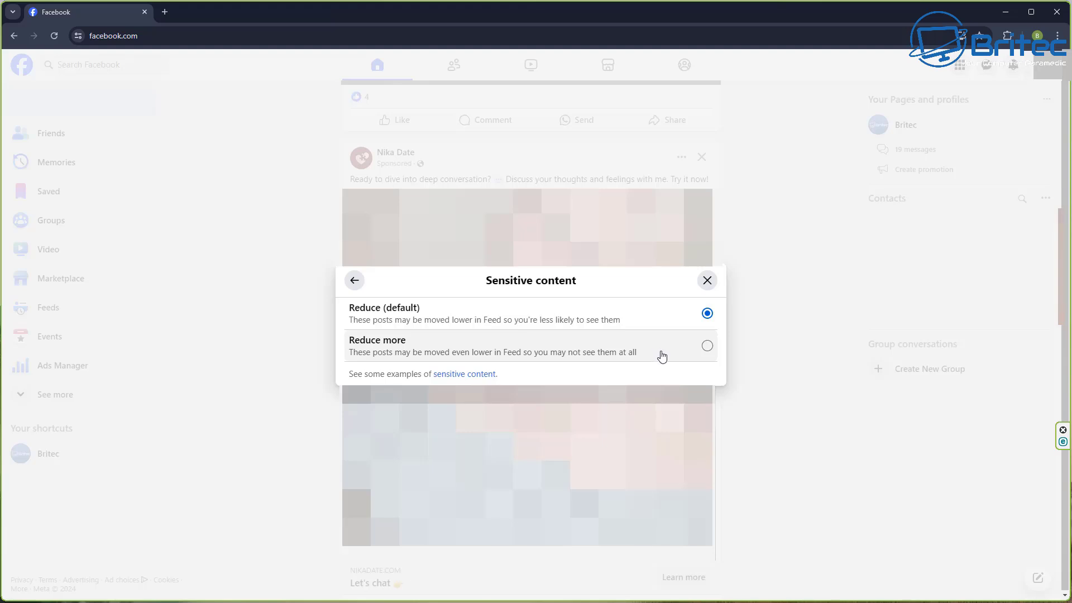
pyautogui.click(708, 352)
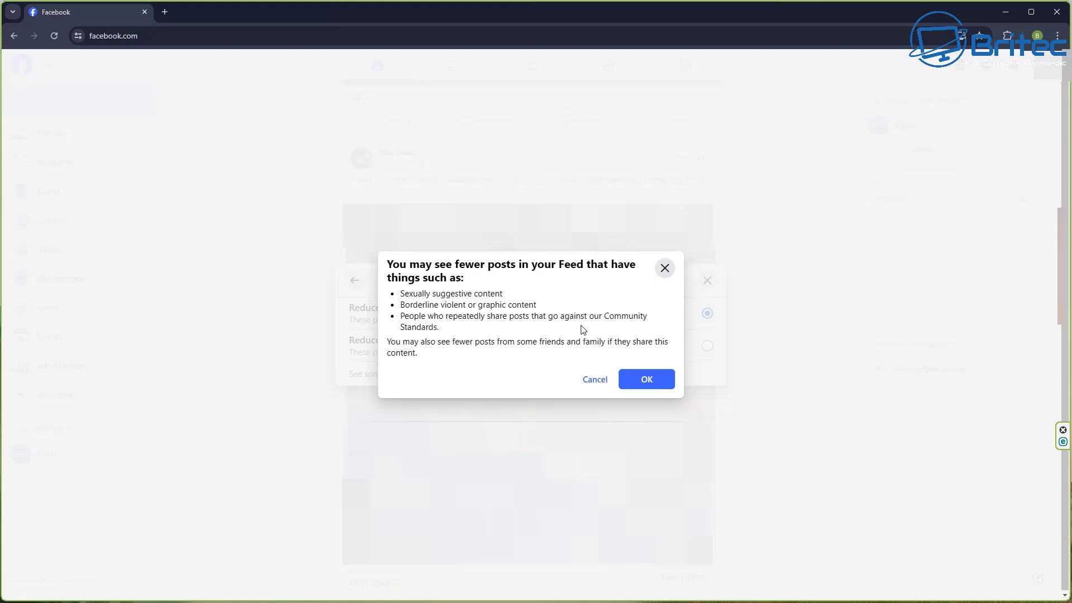
pyautogui.click(647, 382)
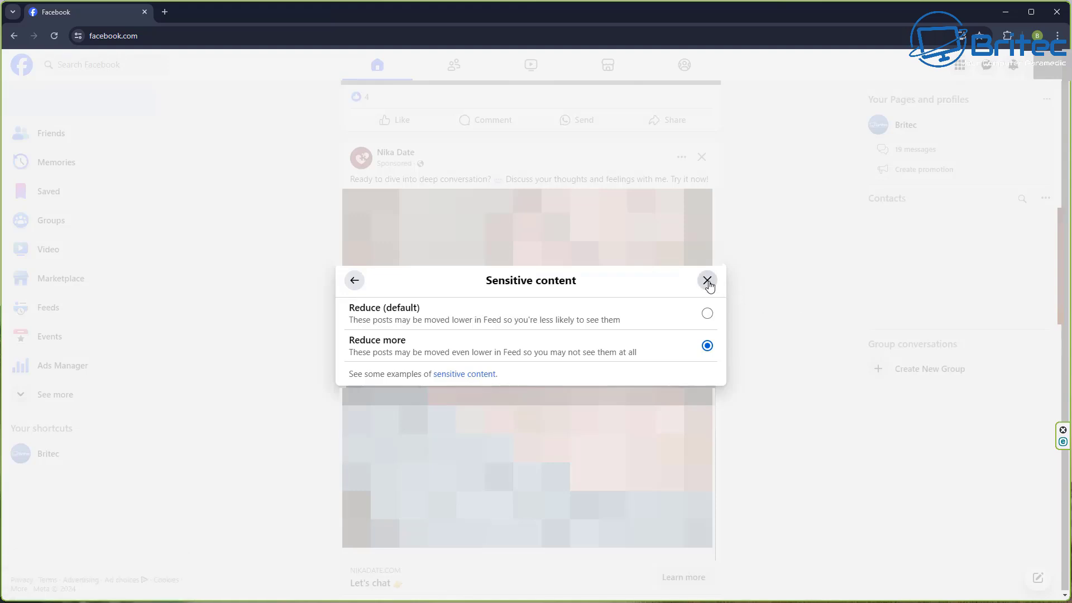
pyautogui.click(352, 282)
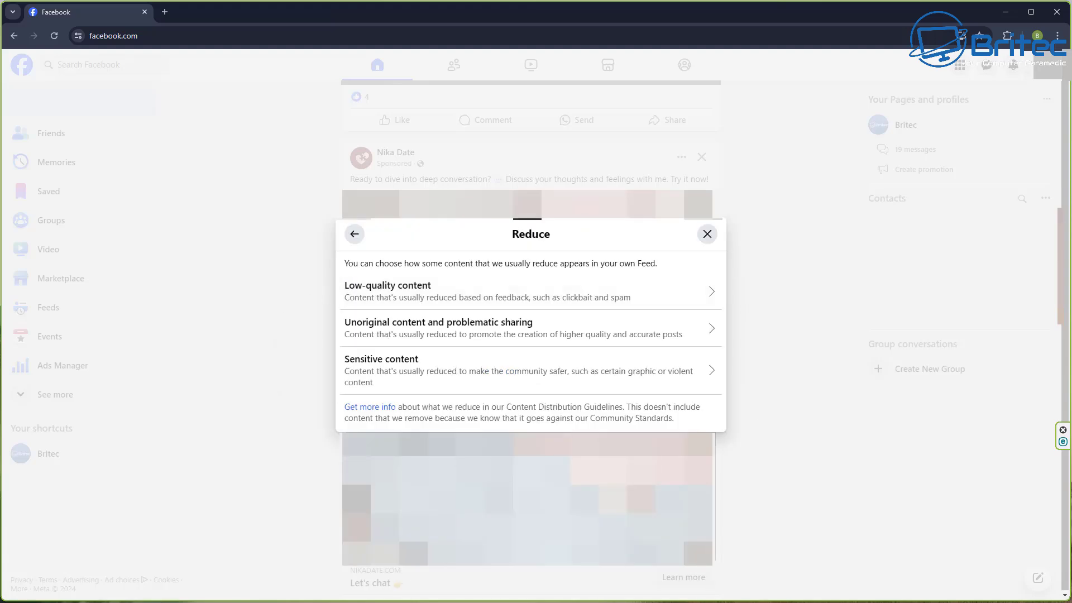
# Change Unoriginal content and problematic sharing to Reduce more and confirm with OK
pyautogui.click(627, 338)
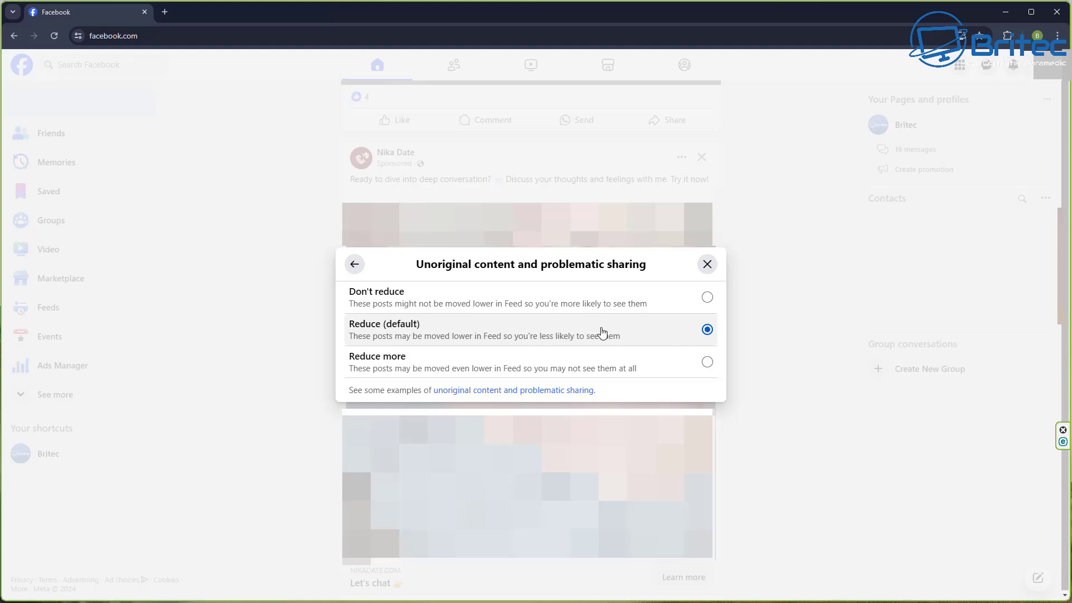
pyautogui.click(707, 364)
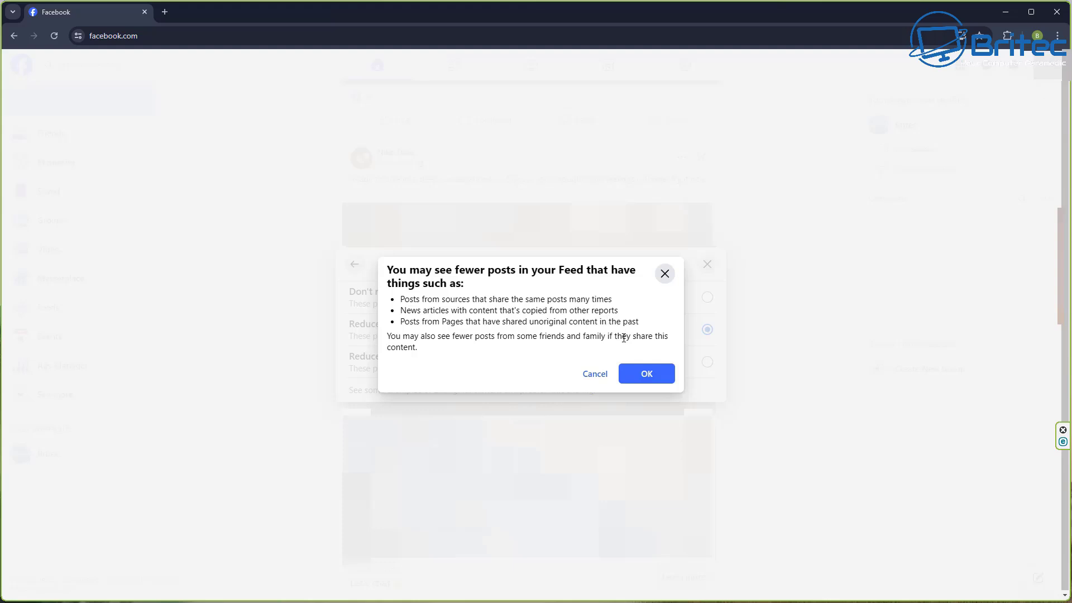
pyautogui.click(658, 375)
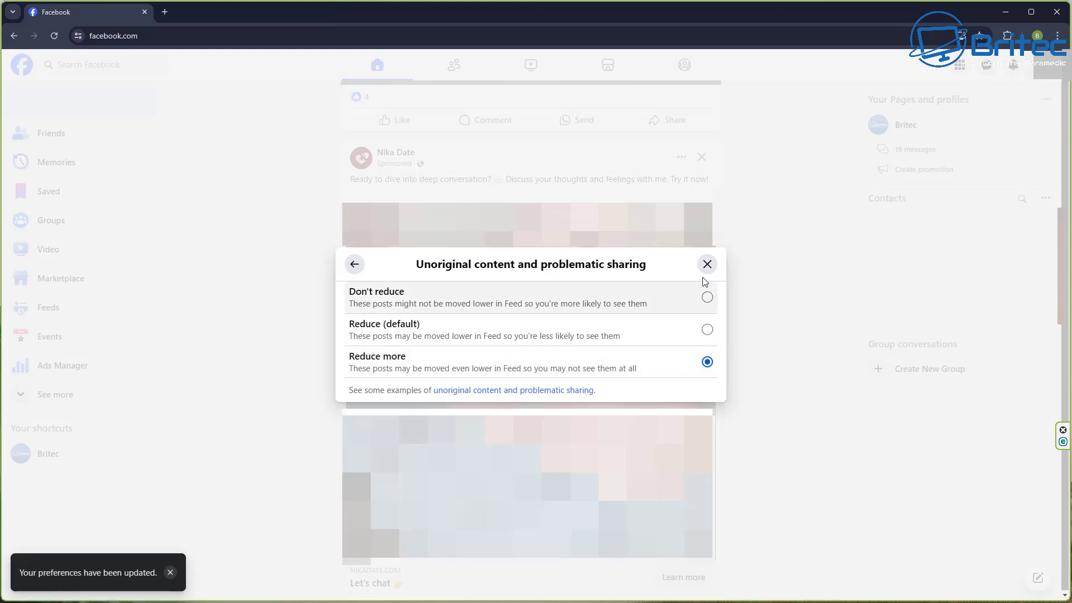
pyautogui.click(356, 264)
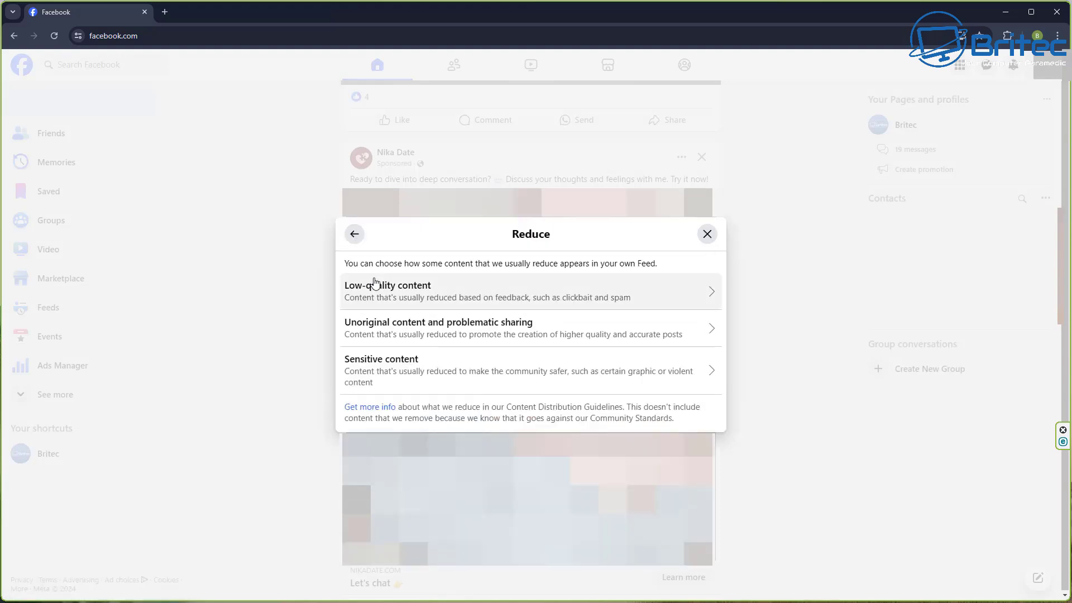
# Change Low-quality content to Reduce more, confirm, and close the feed dialog
pyautogui.click(637, 303)
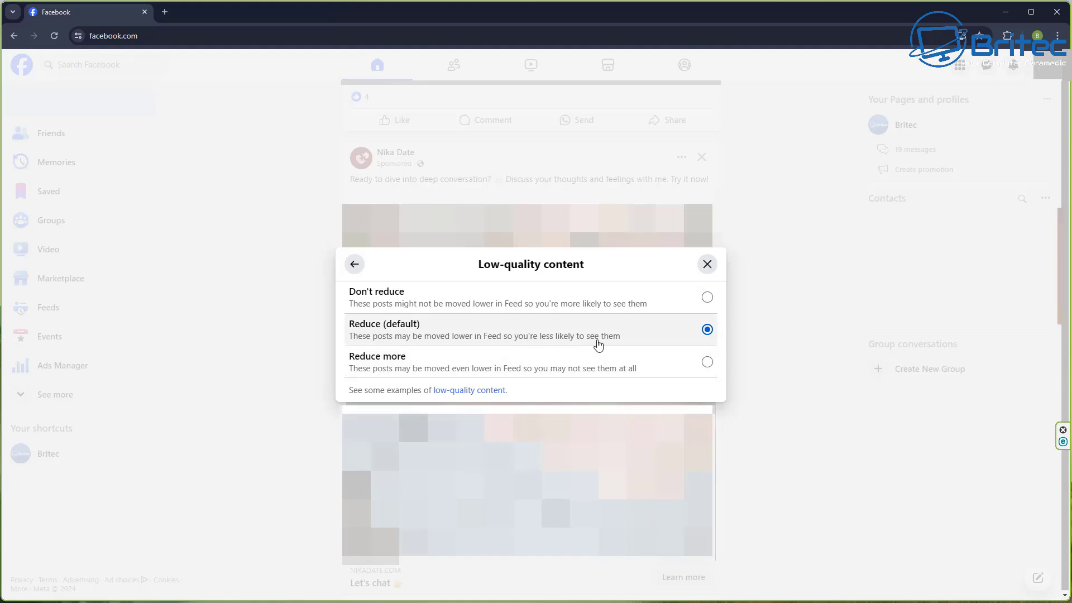
pyautogui.click(707, 361)
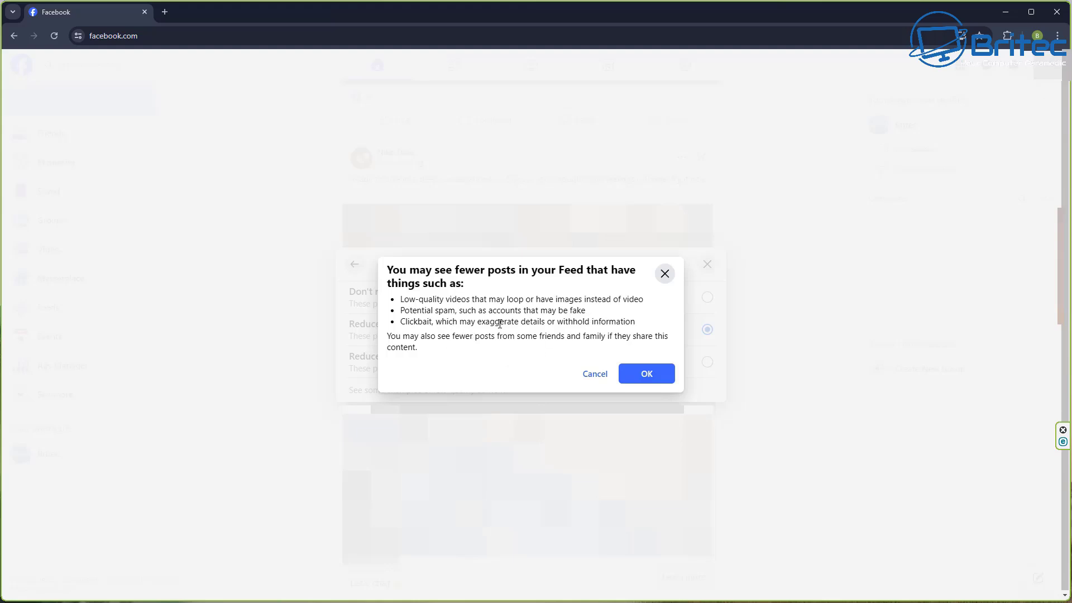
pyautogui.click(642, 380)
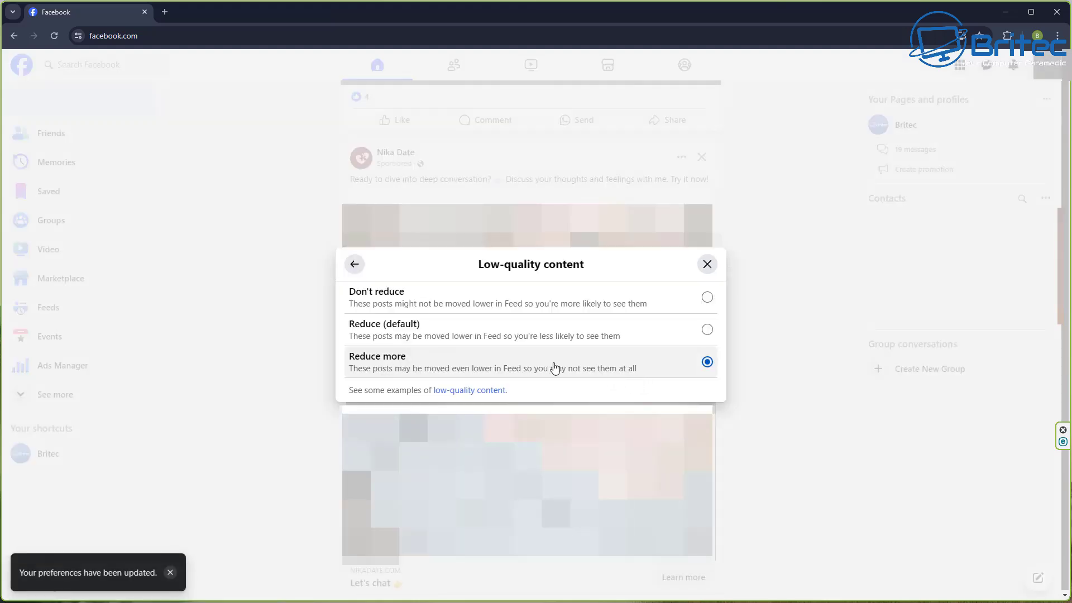
pyautogui.click(707, 265)
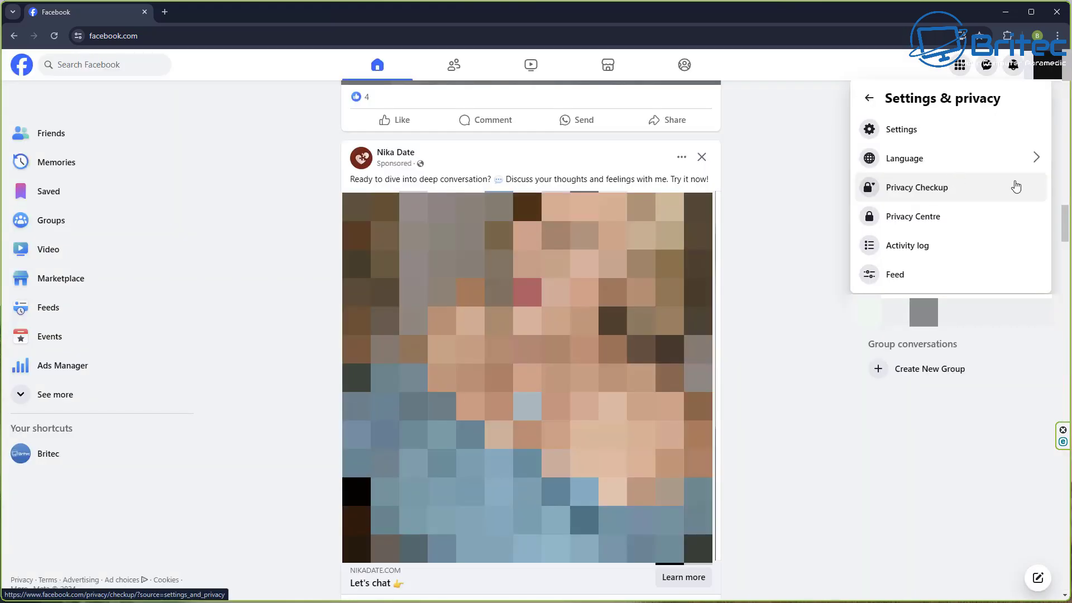
# Clear all searches from Your search history in the Activity log
pyautogui.click(945, 256)
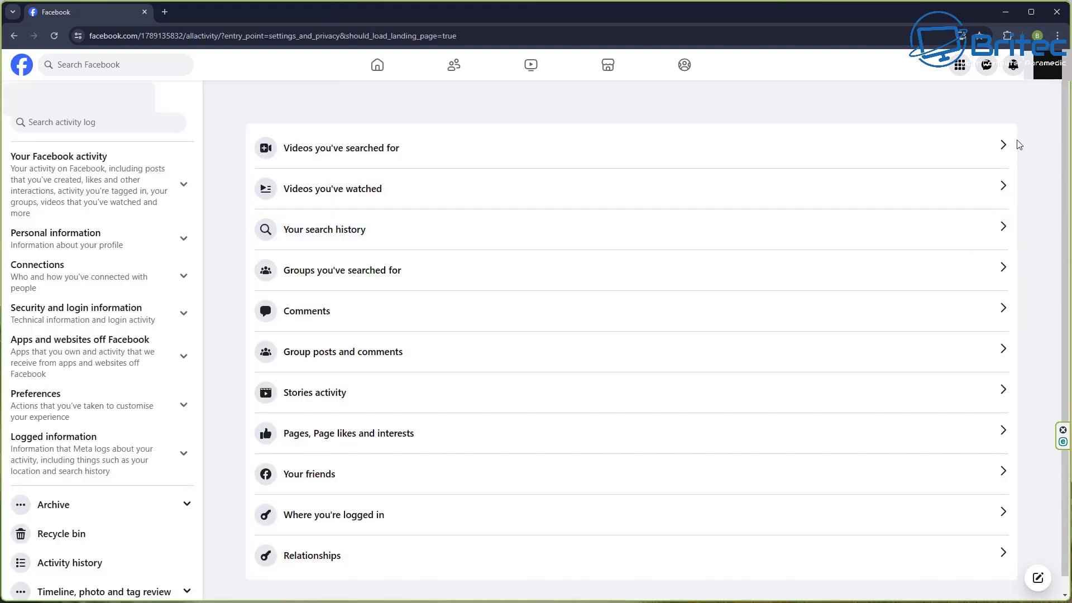
pyautogui.click(986, 192)
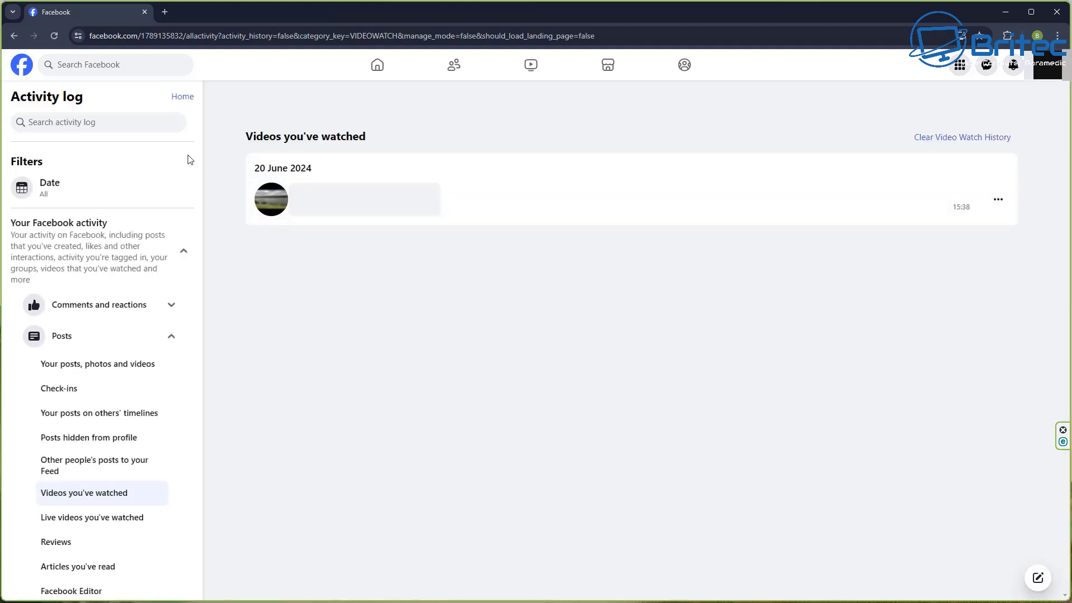
pyautogui.click(19, 42)
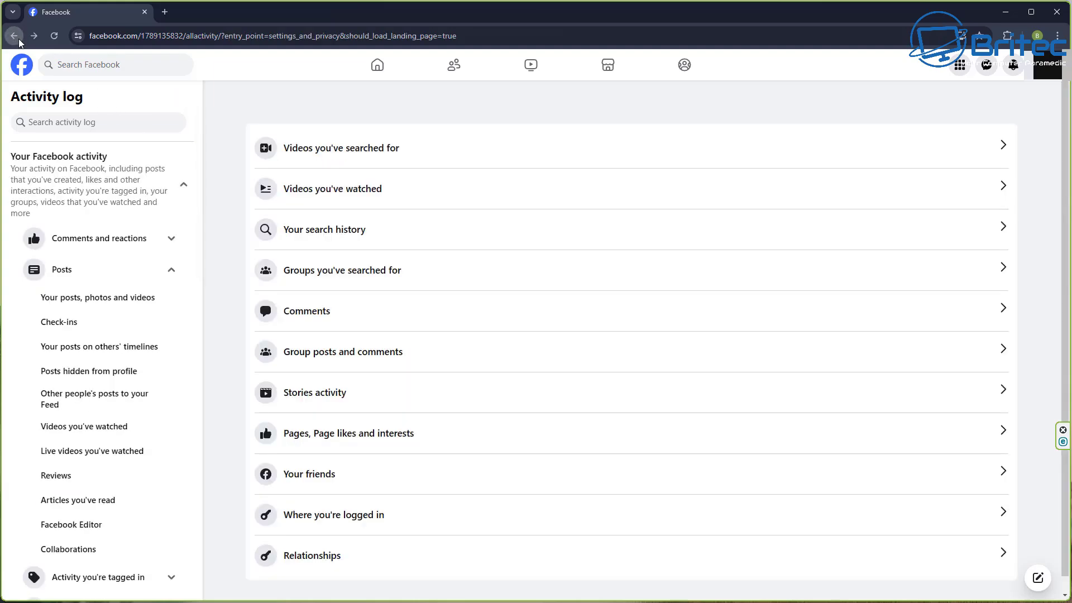
pyautogui.click(826, 221)
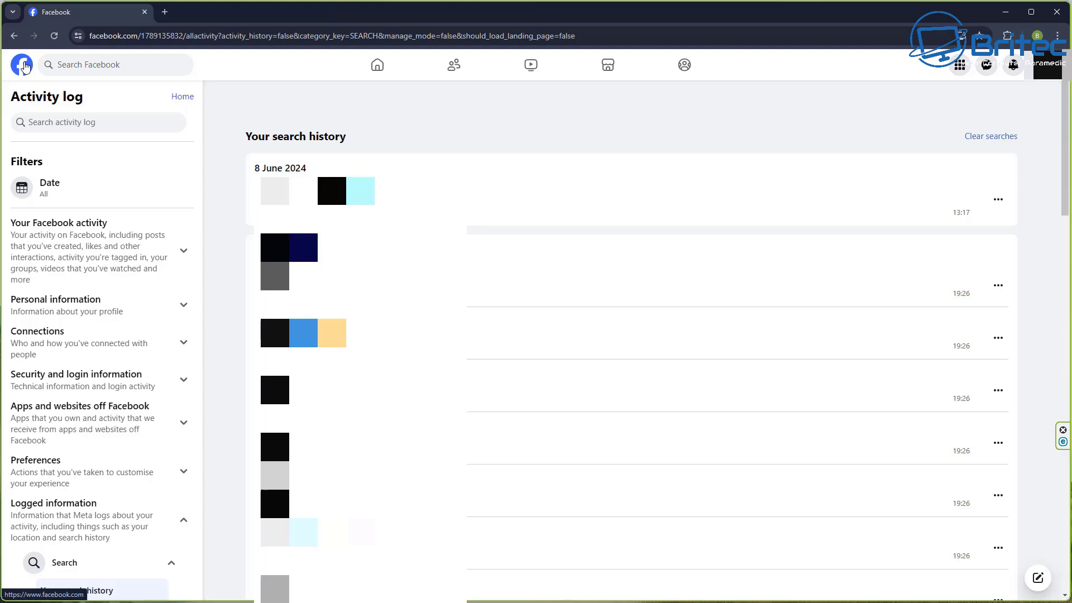
pyautogui.click(990, 139)
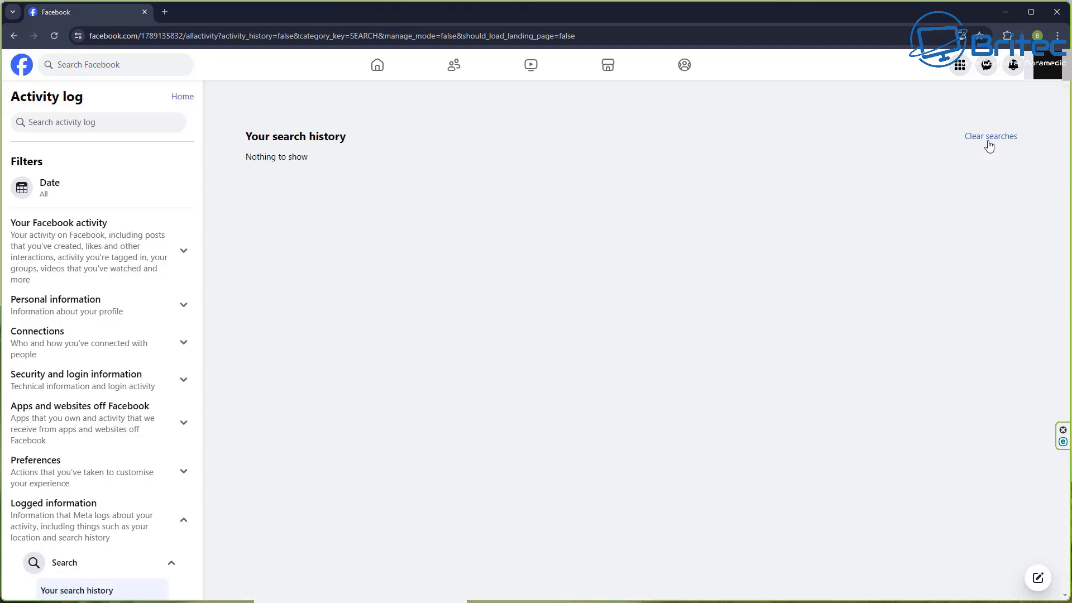
pyautogui.click(14, 36)
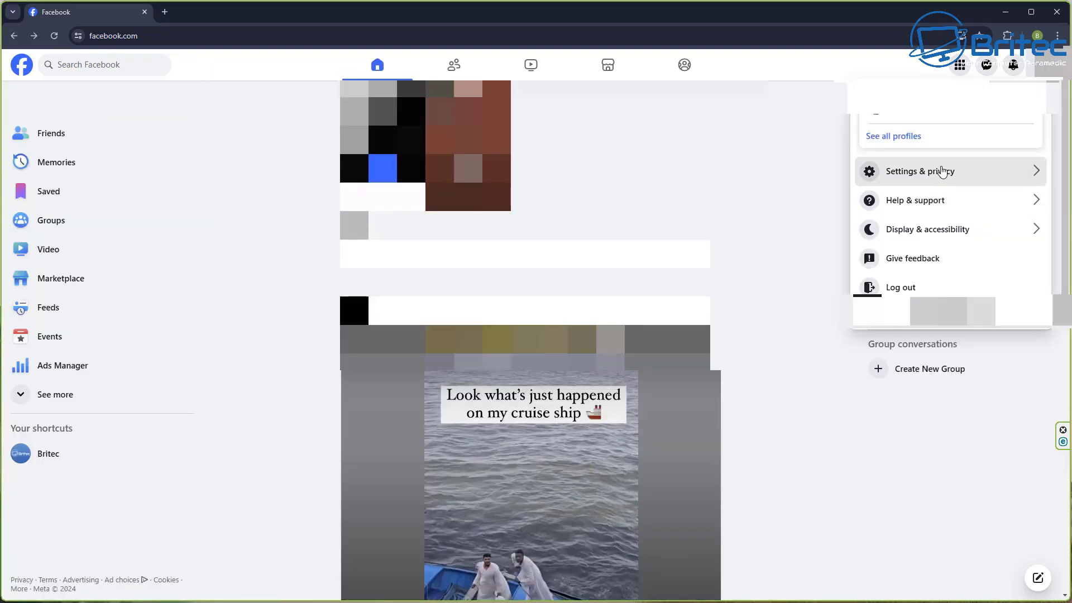
# Go to Settings & privacy > Settings and choose Ad preferences under Accounts Centre
pyautogui.click(941, 171)
pyautogui.click(906, 129)
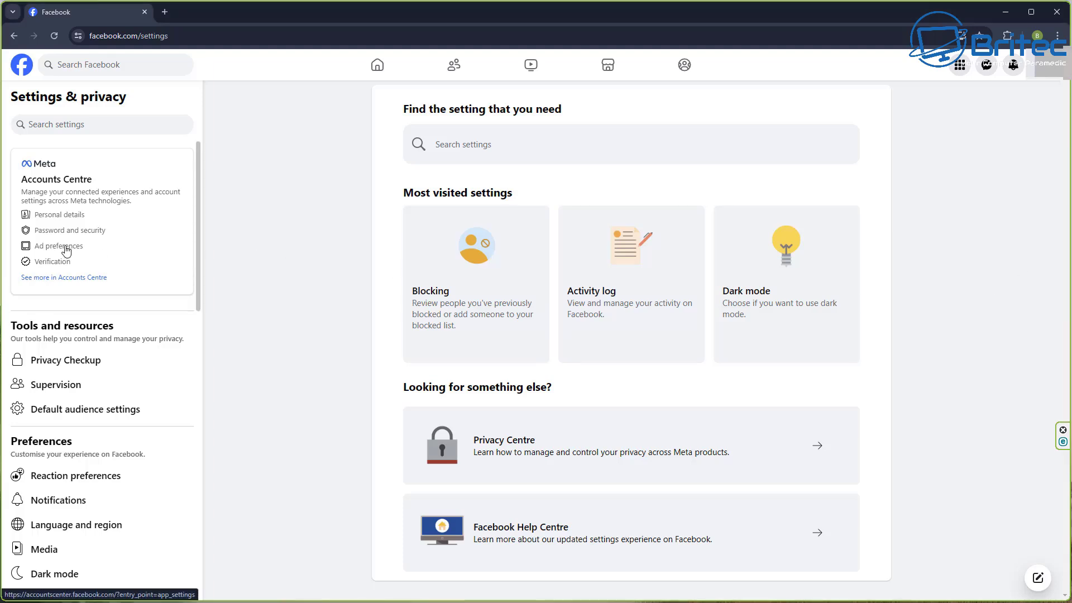
pyautogui.moveTo(66, 250); pyautogui.dragTo(76, 251)
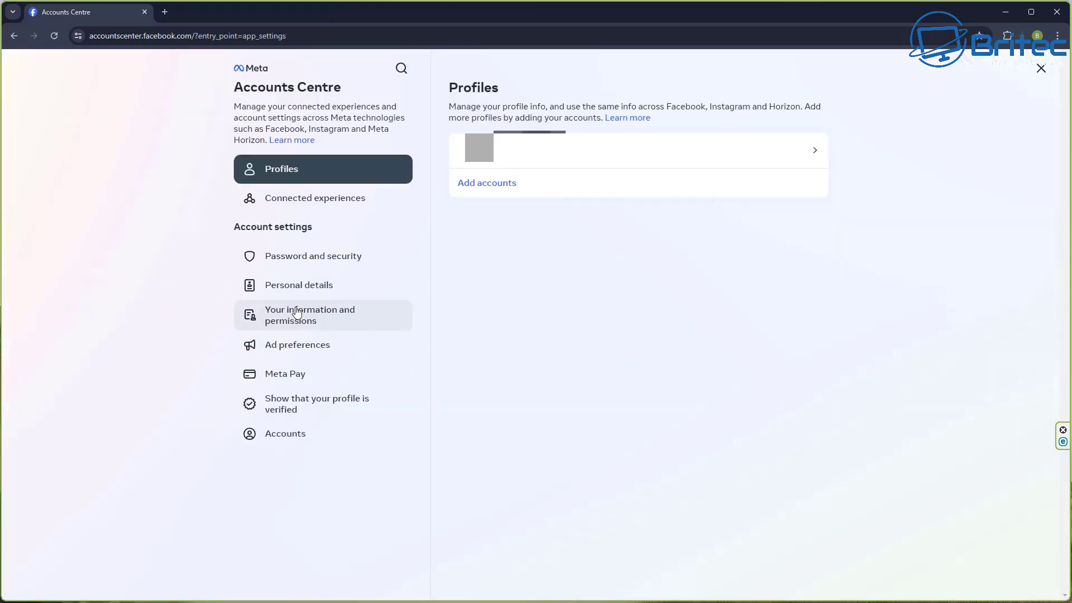
# Hide ads from Nika Date, FlirtingNeighbors, Amorpulse and one more recently seen advertiser
pyautogui.click(343, 355)
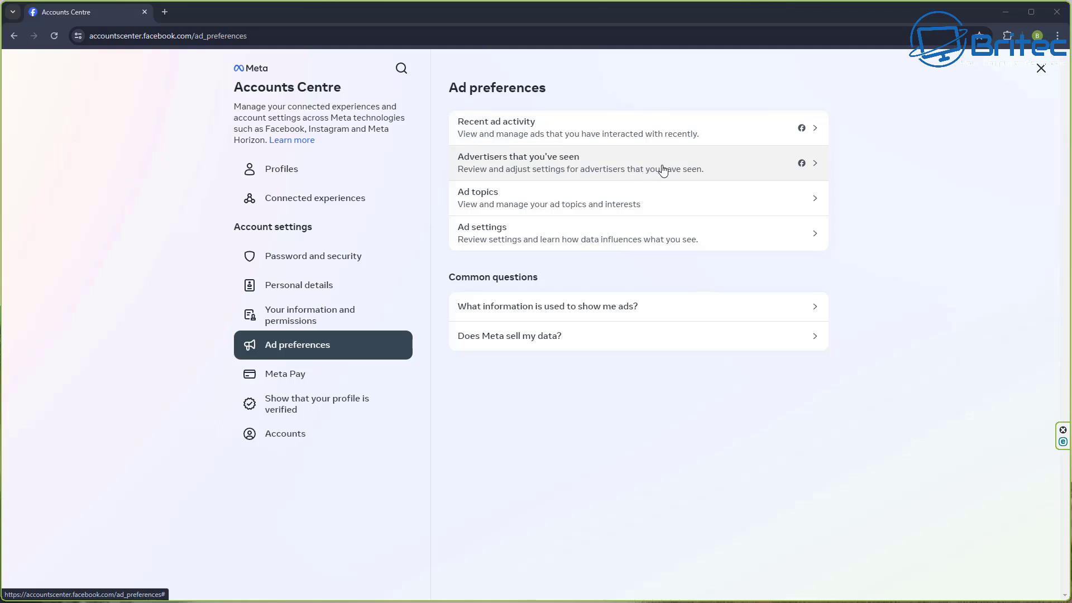
pyautogui.click(748, 168)
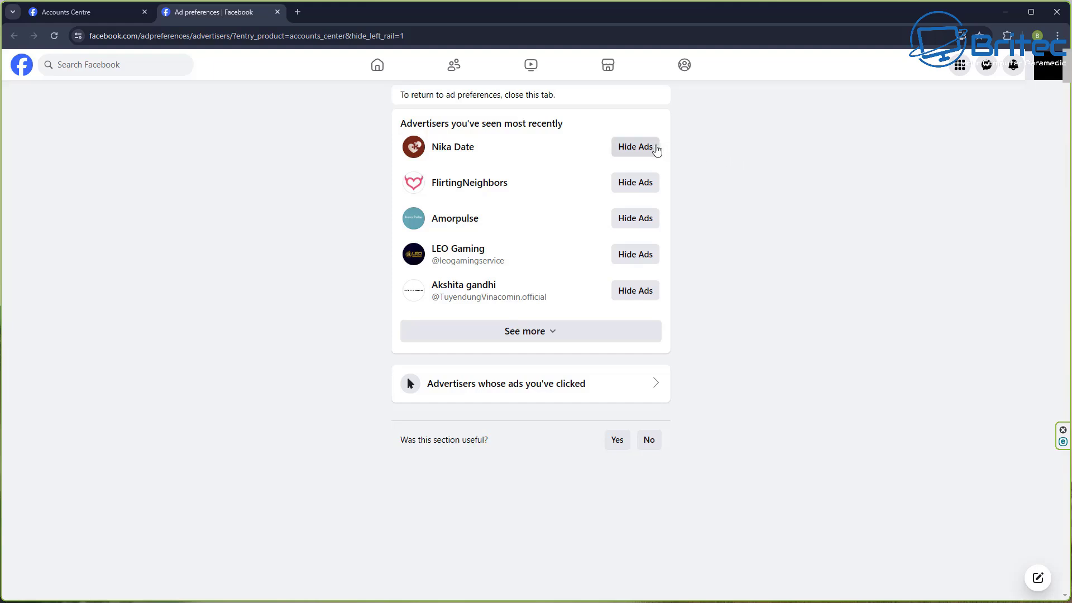
pyautogui.click(654, 148)
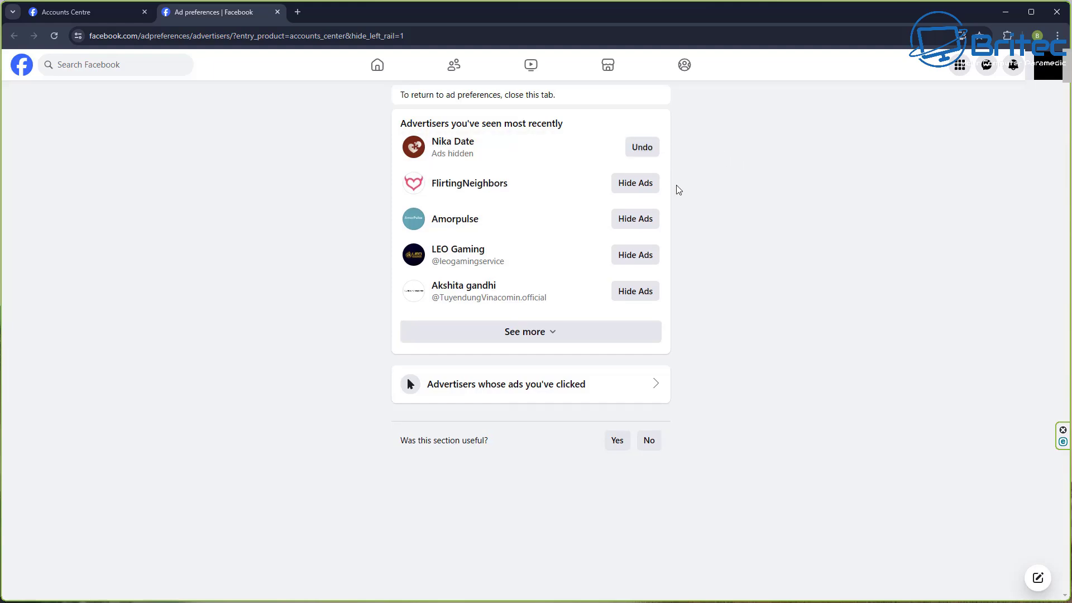
pyautogui.click(640, 184)
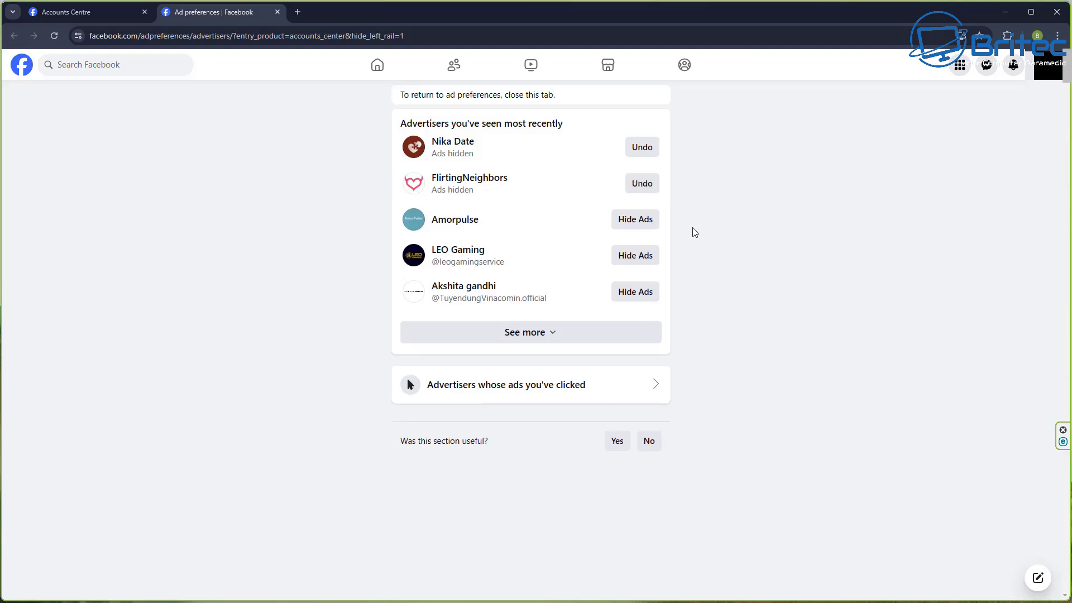
pyautogui.click(642, 220)
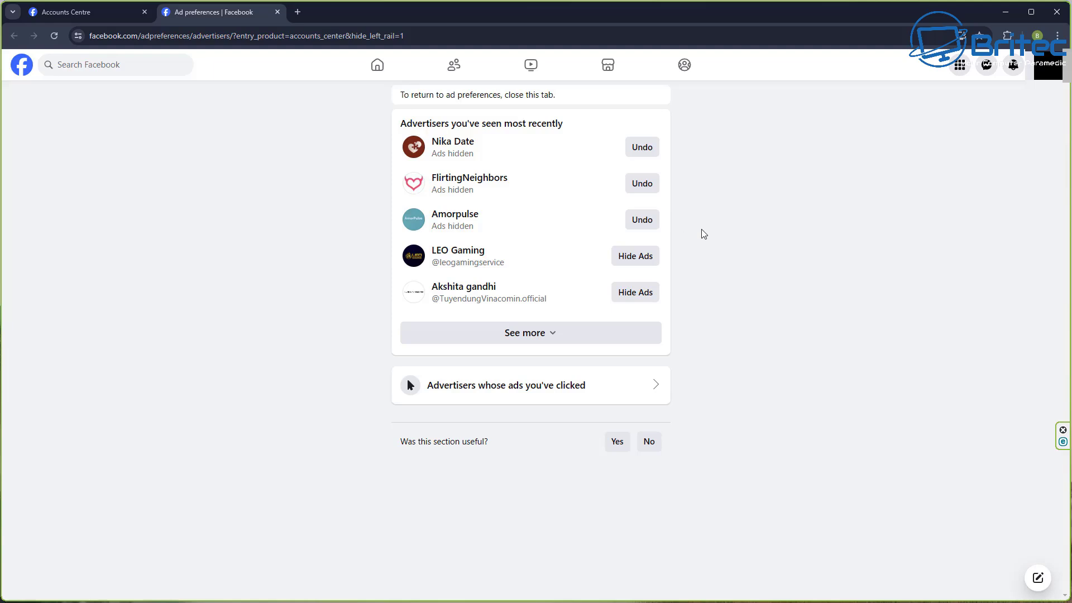
pyautogui.click(526, 335)
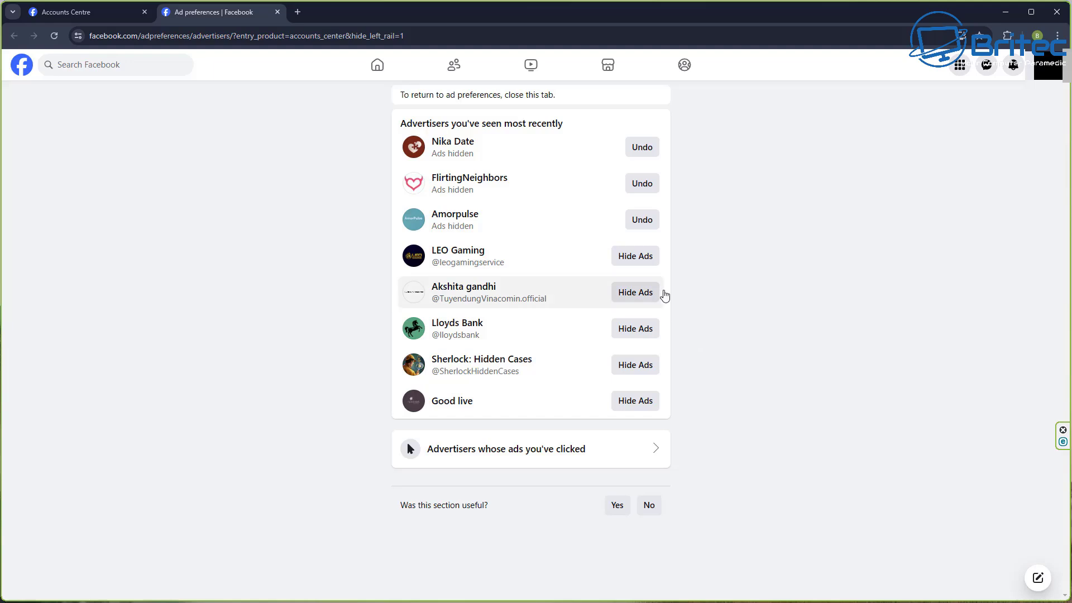
pyautogui.click(653, 299)
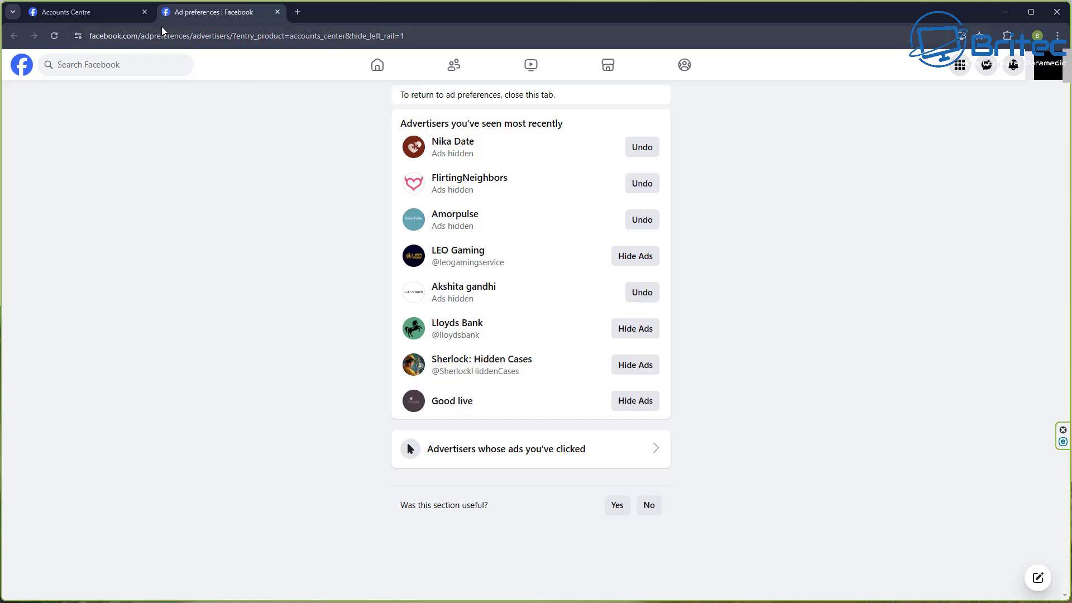
pyautogui.click(103, 13)
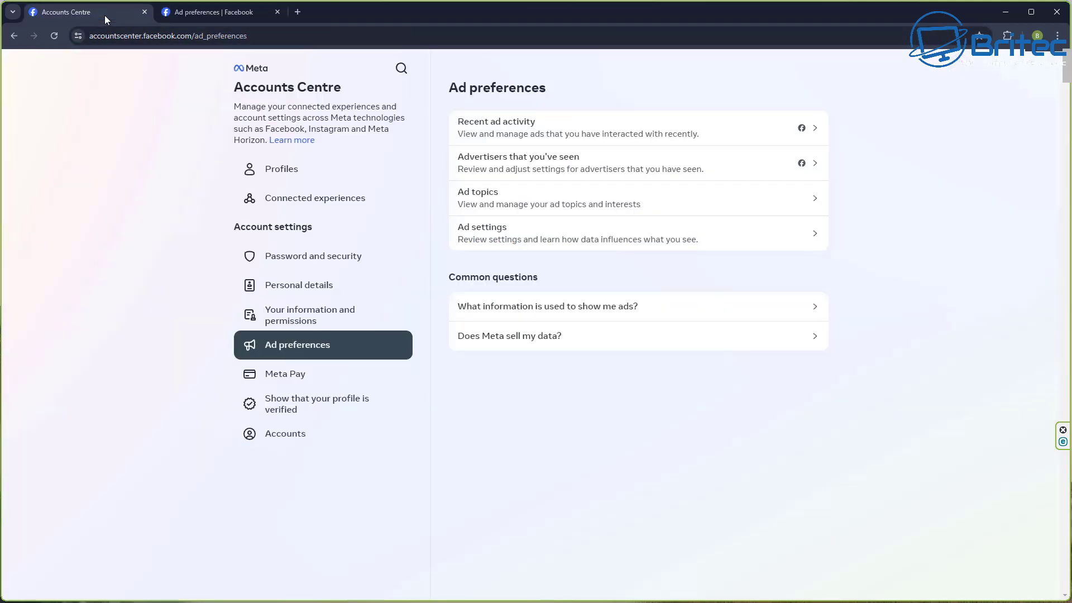
# Switch off Relationship status in Categories used to reach you and check Other categories
pyautogui.click(721, 242)
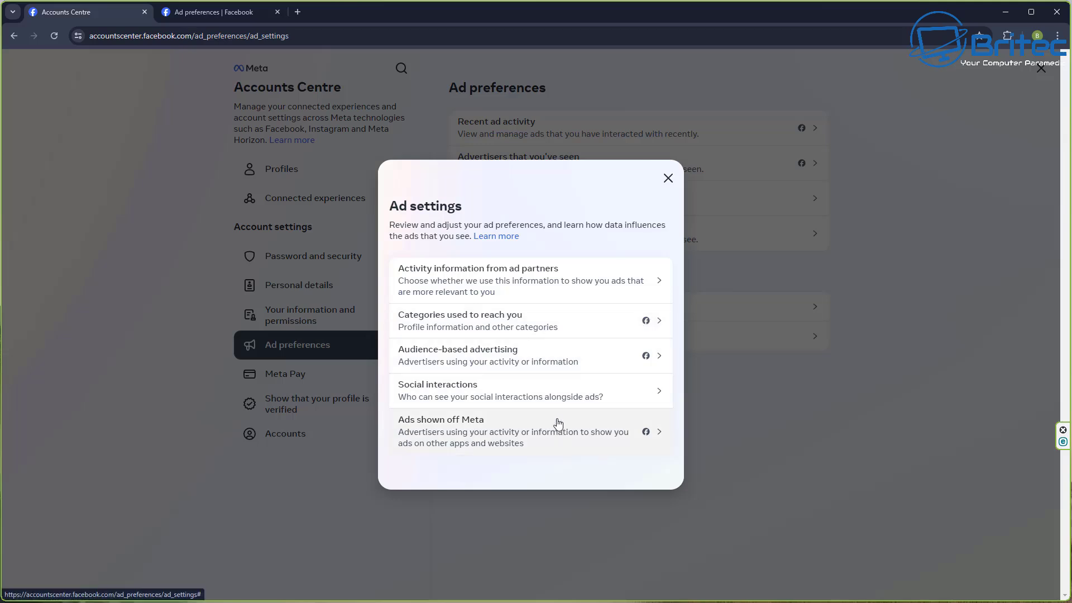
pyautogui.click(541, 330)
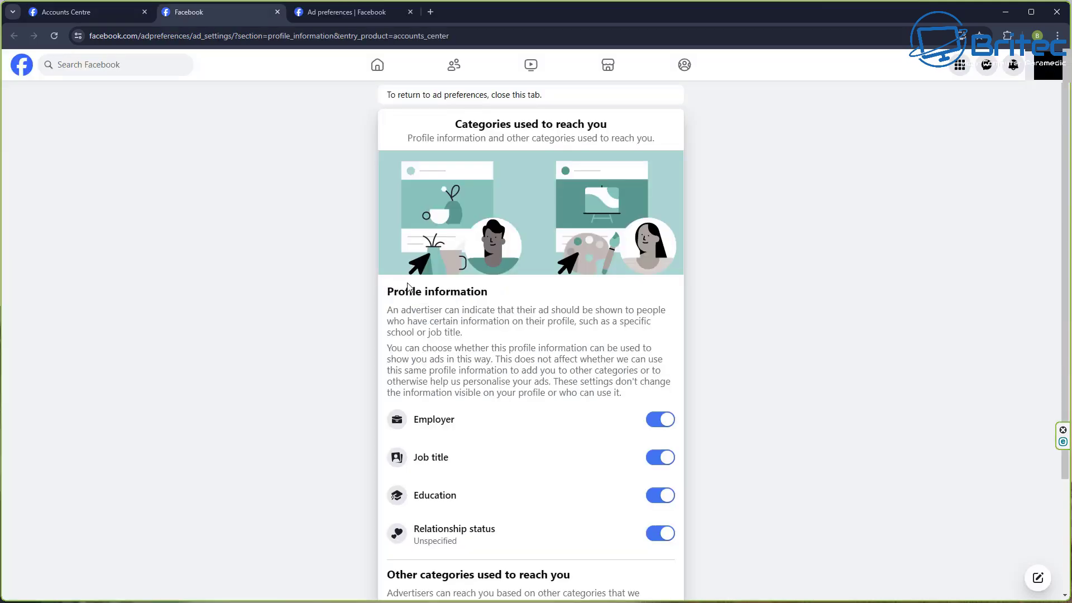
pyautogui.scroll(-3, 651, 330)
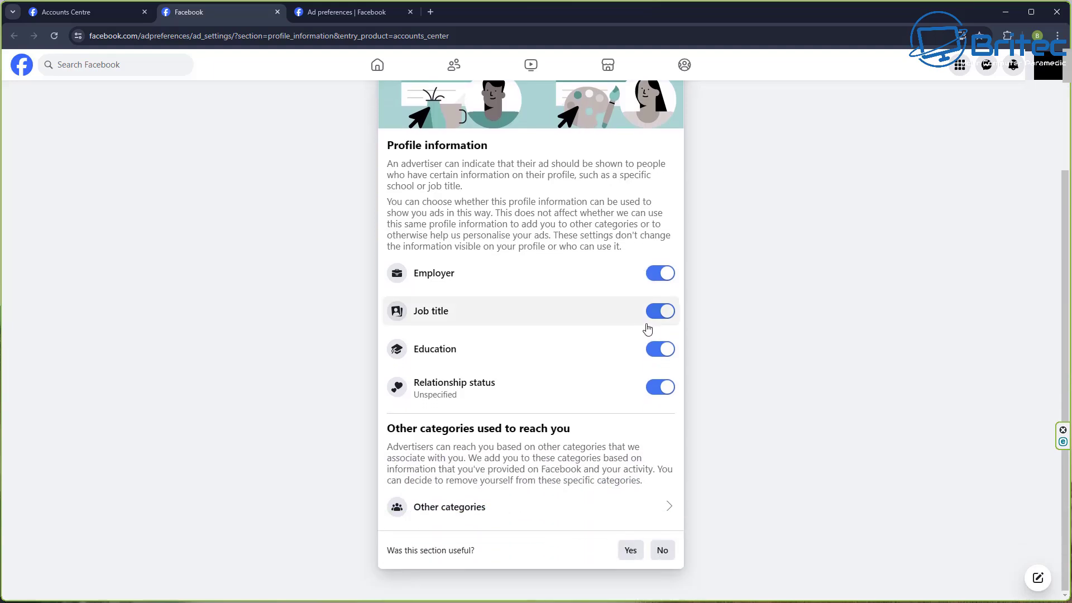
pyautogui.scroll(3, 647, 329)
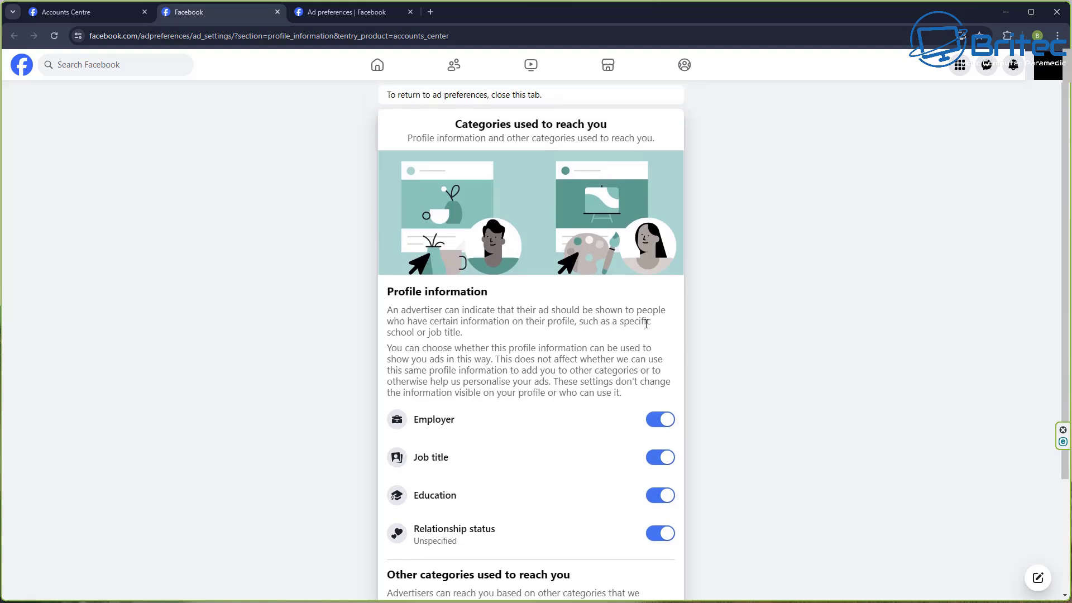
pyautogui.click(660, 533)
pyautogui.scroll(-3, 749, 459)
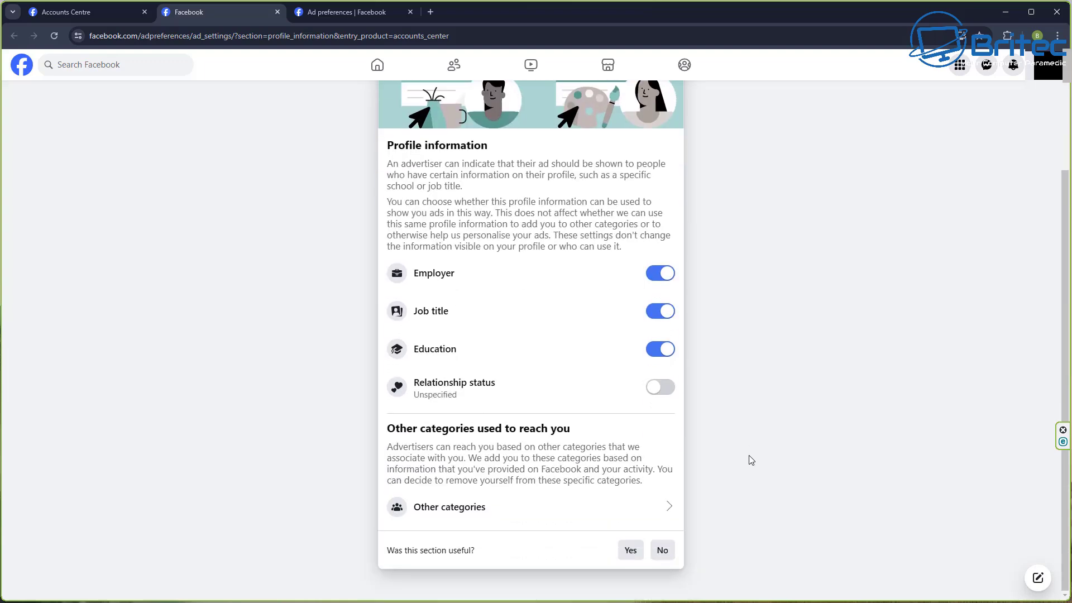
pyautogui.click(659, 505)
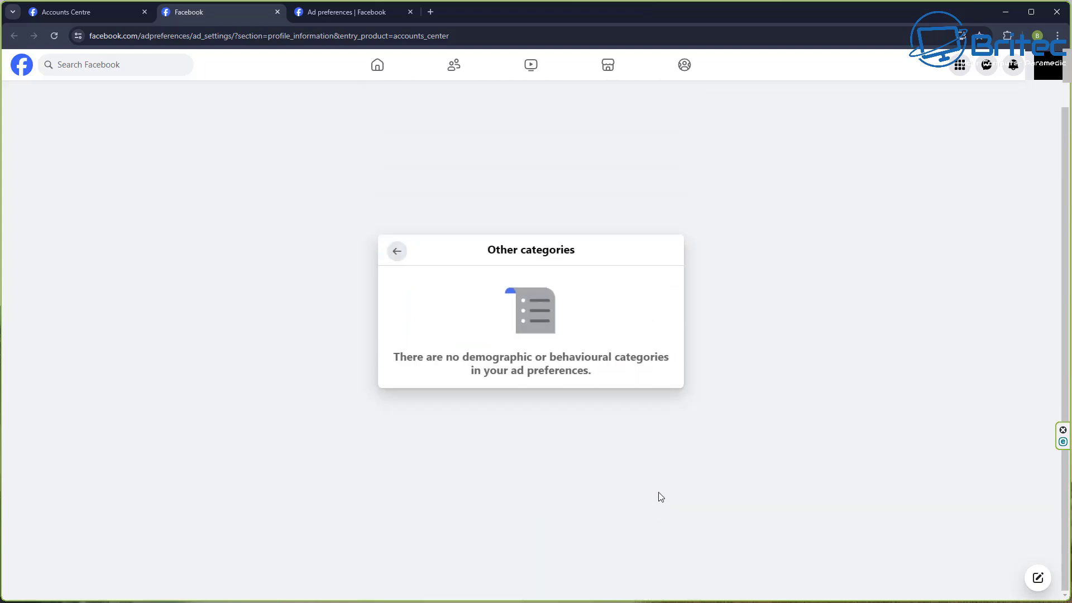
pyautogui.click(53, 16)
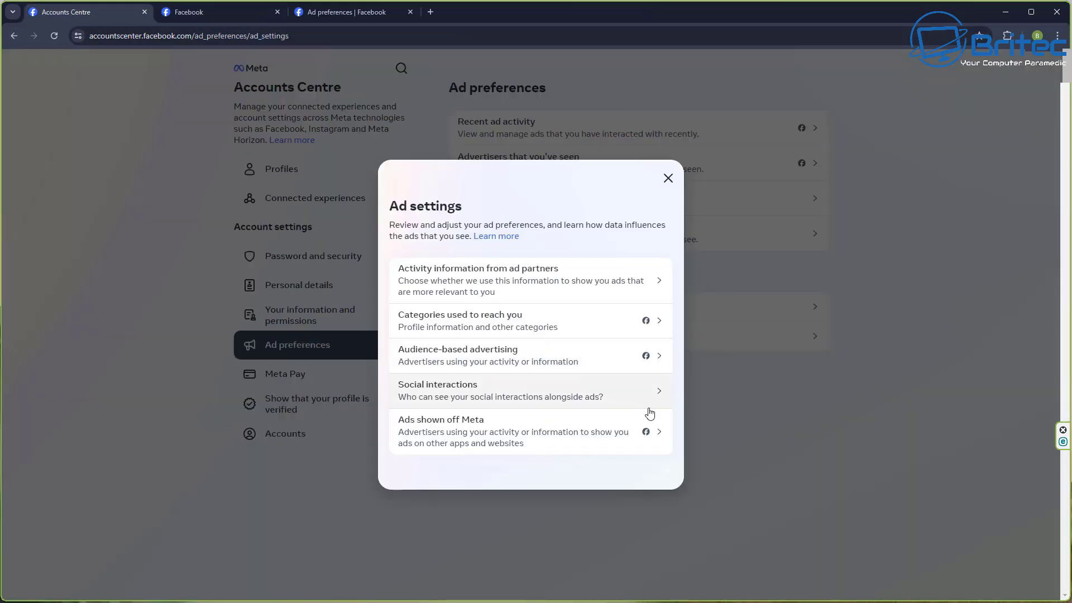
# Turn off Ads shown off Meta and answer Yes to the feedback prompt
pyautogui.click(564, 430)
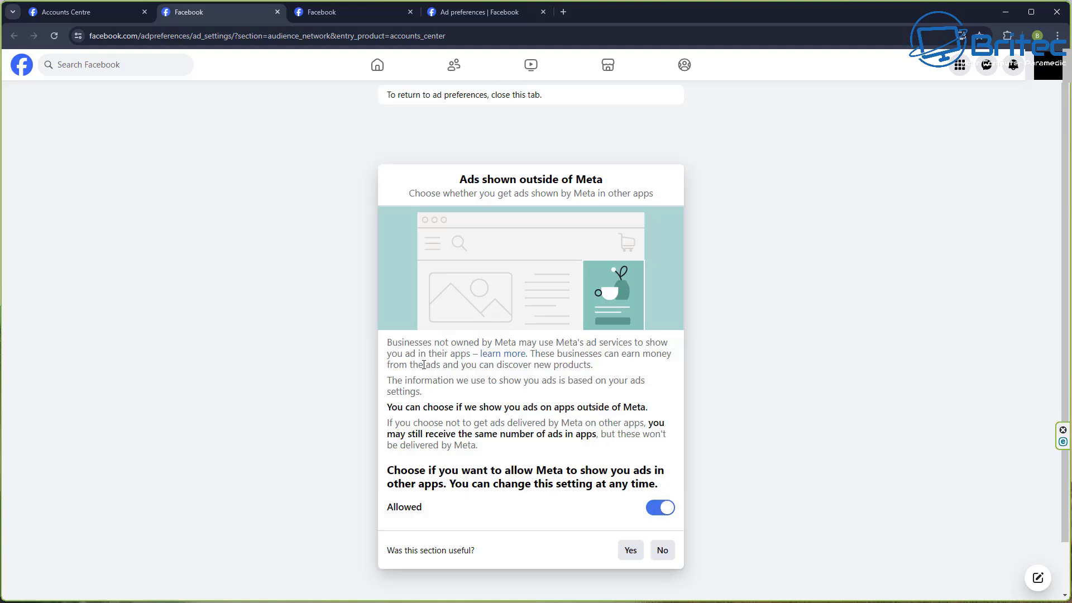
pyautogui.click(659, 514)
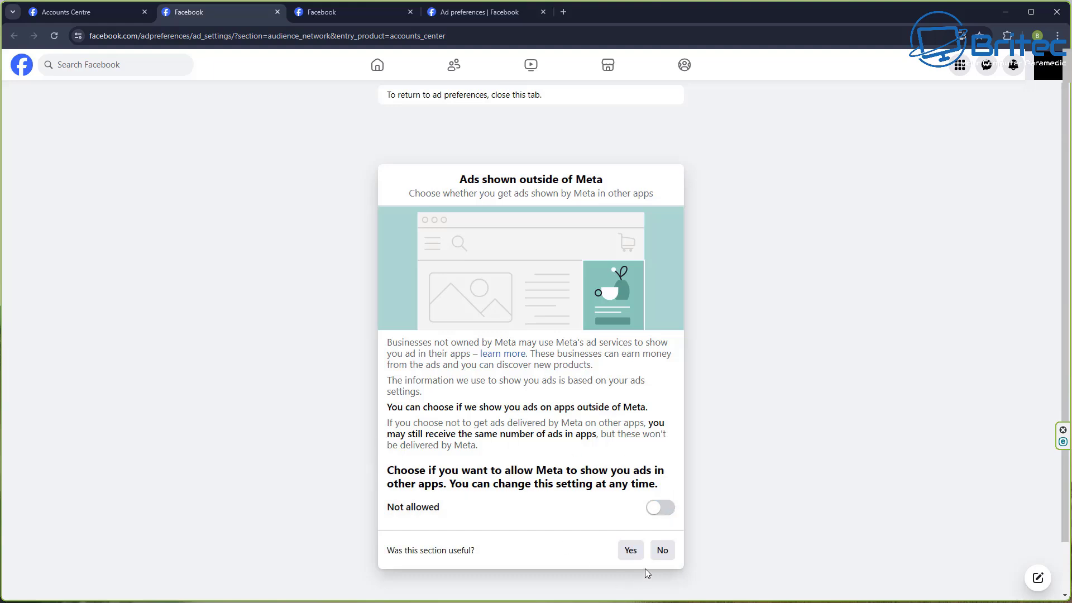
pyautogui.click(627, 554)
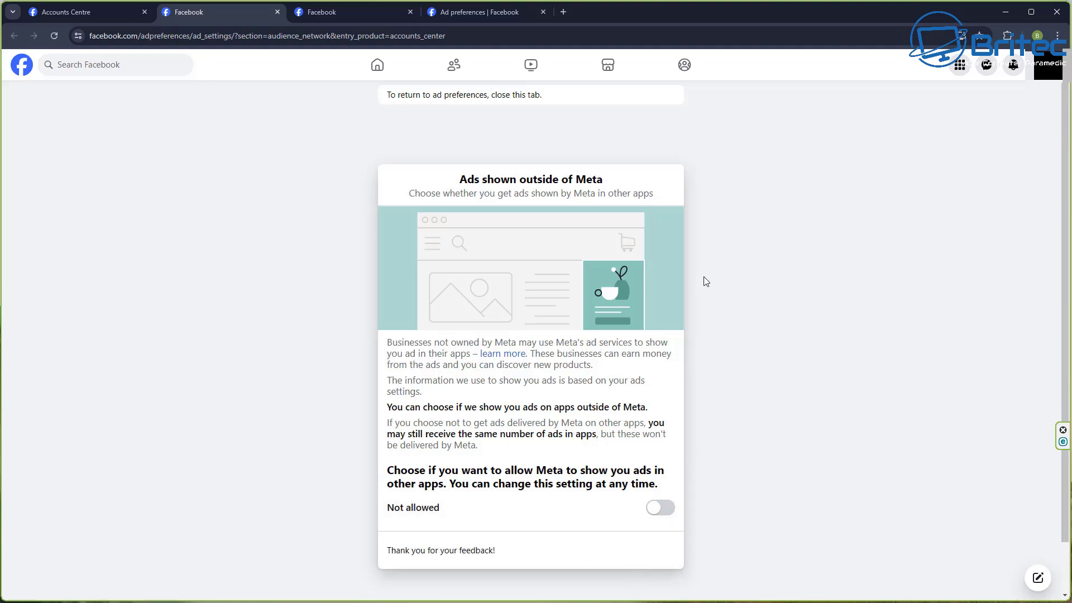
pyautogui.click(84, 16)
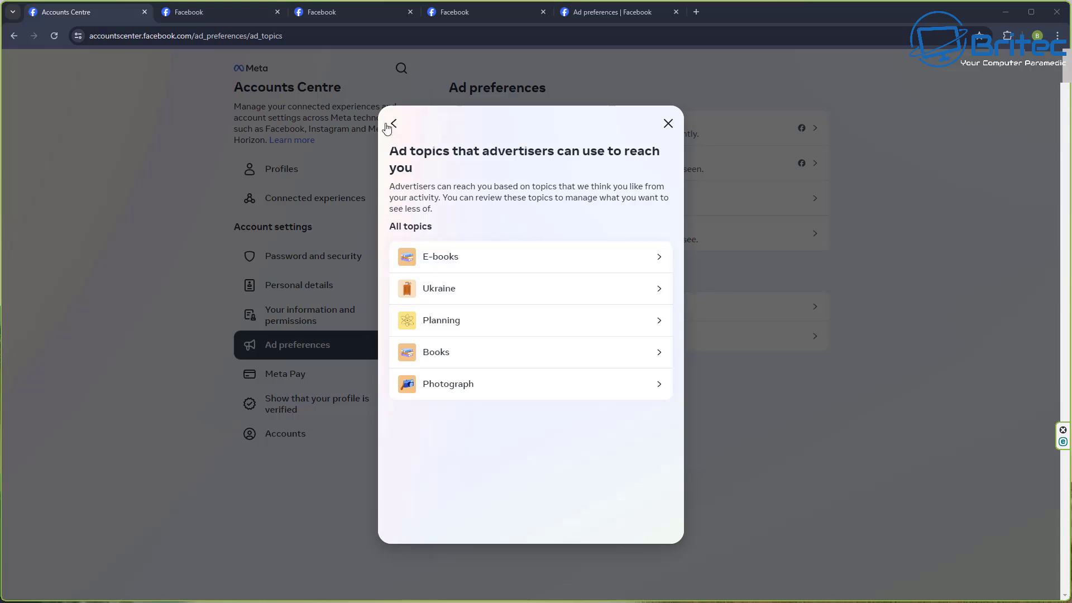
# Set the Photograph and Books ad topics to See less
pyautogui.click(395, 124)
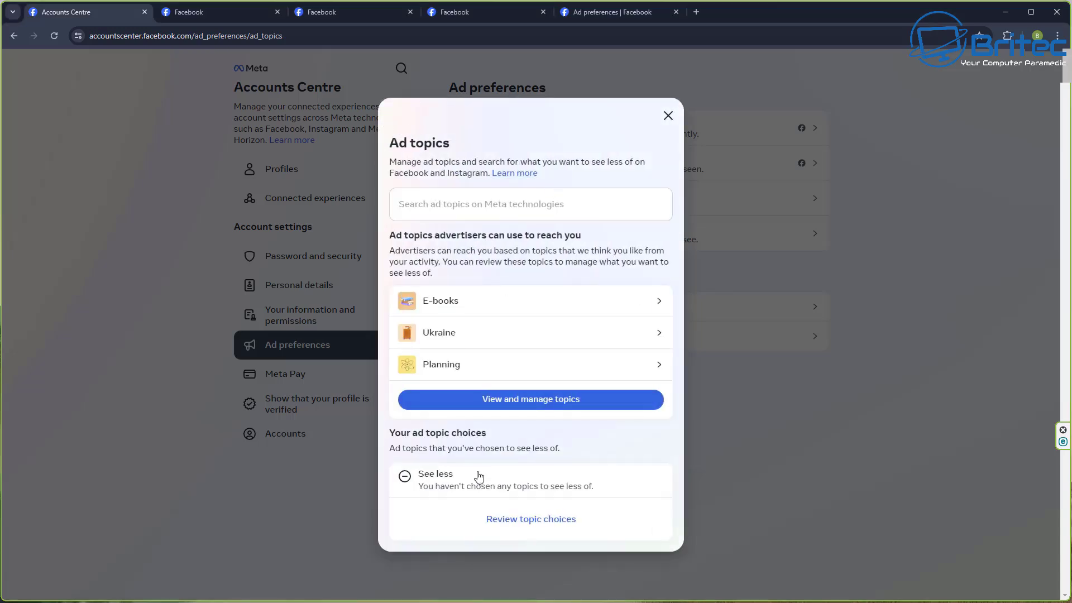
pyautogui.click(536, 408)
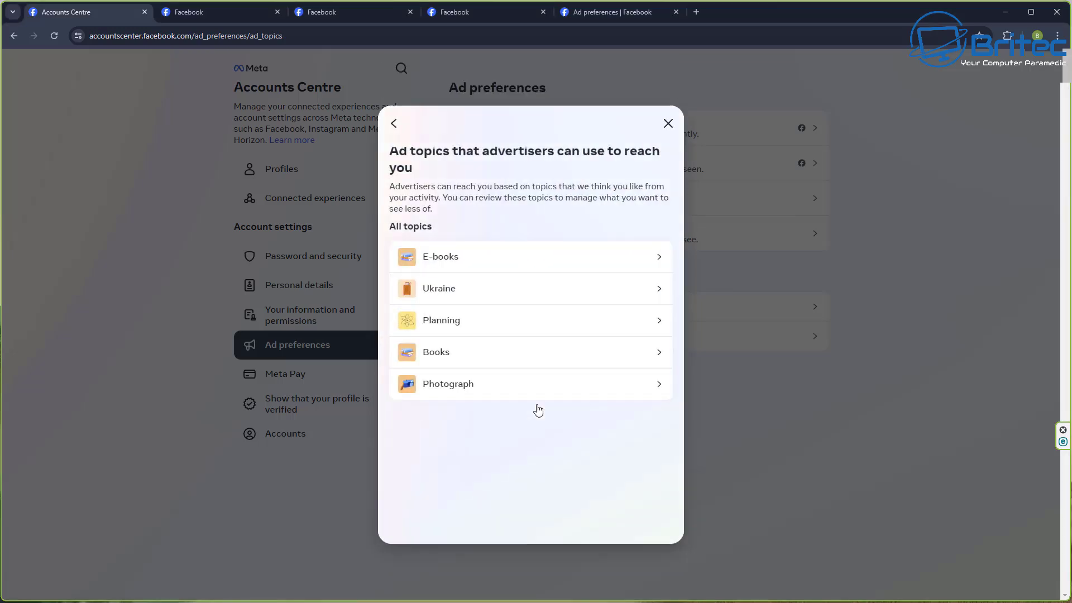
pyautogui.click(635, 384)
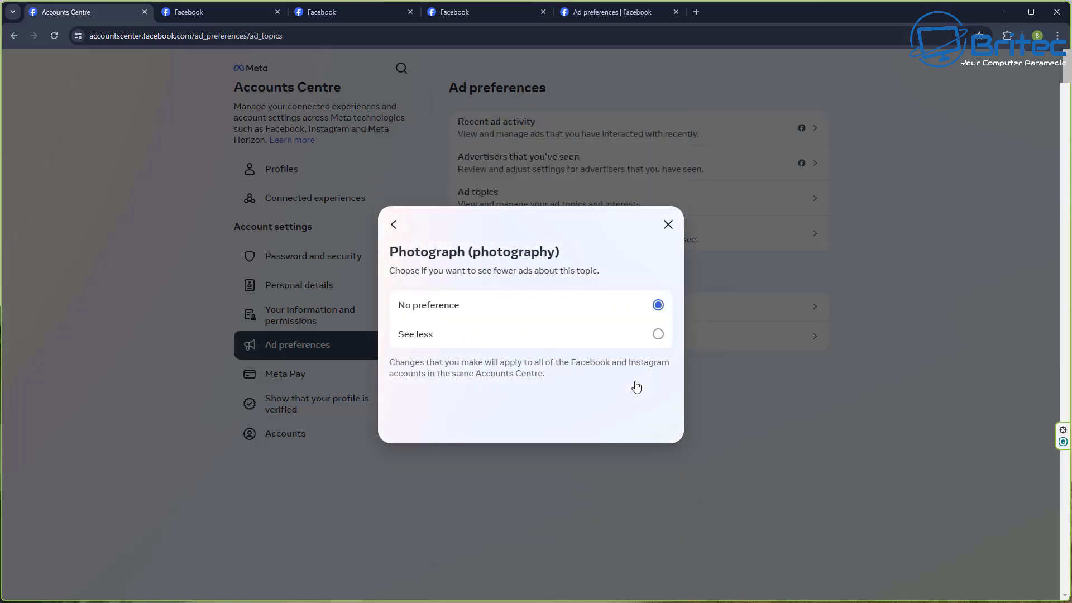
pyautogui.click(657, 334)
pyautogui.click(393, 224)
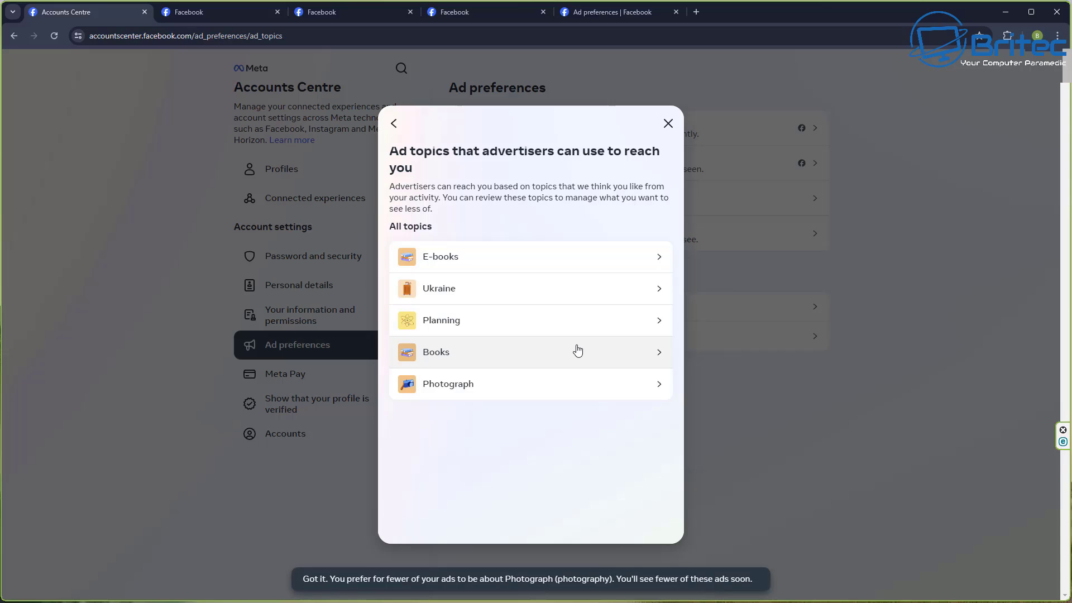
pyautogui.click(601, 354)
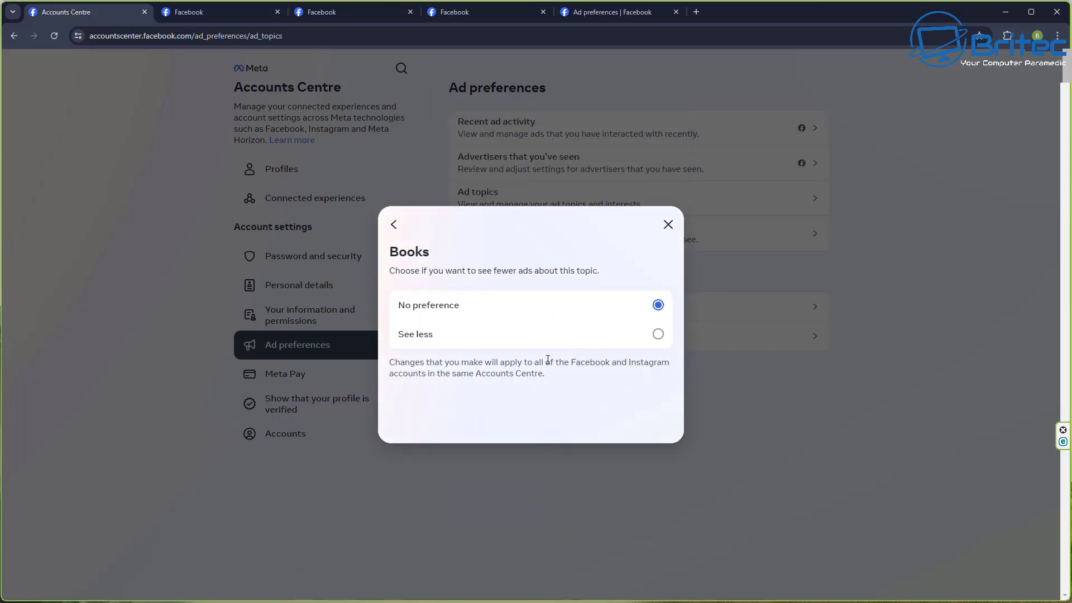
pyautogui.click(658, 334)
pyautogui.click(393, 225)
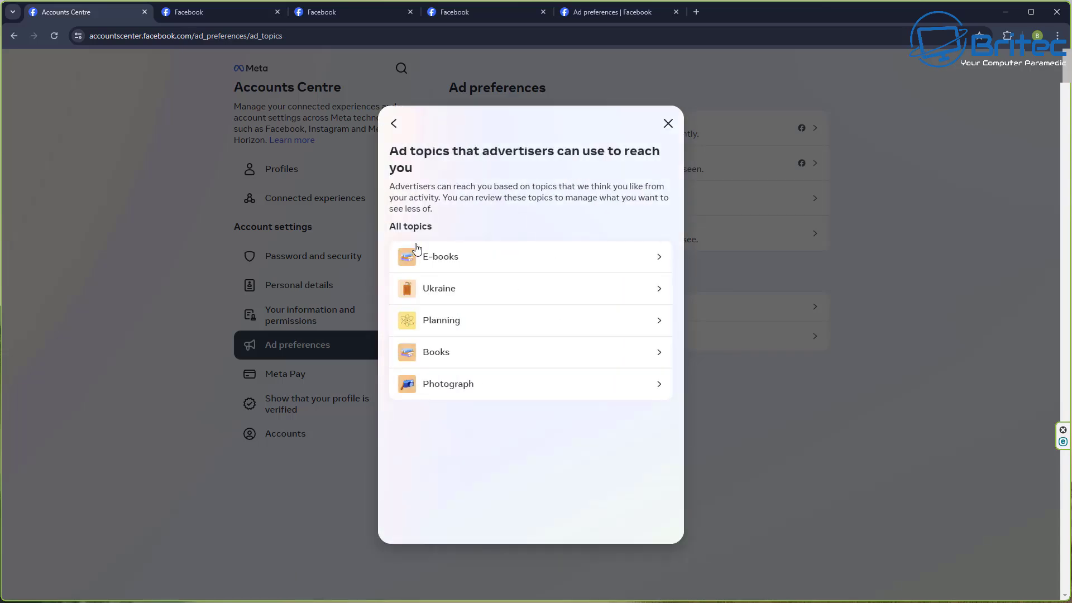
# Set the Planning, Ukraine and E-books ad topics to See less
pyautogui.click(515, 326)
pyautogui.click(658, 335)
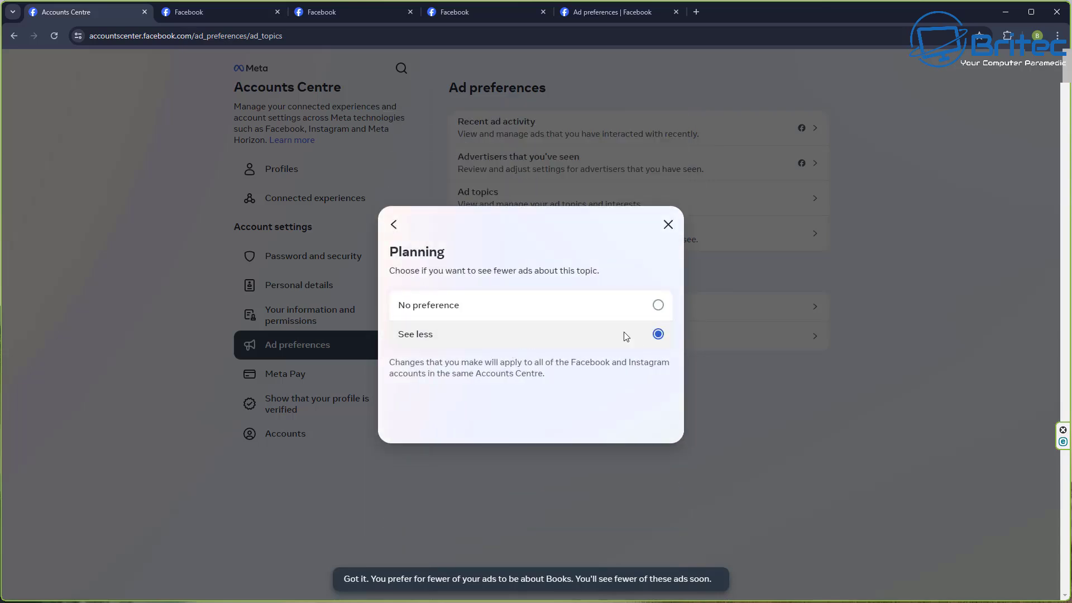
pyautogui.click(403, 229)
pyautogui.click(570, 290)
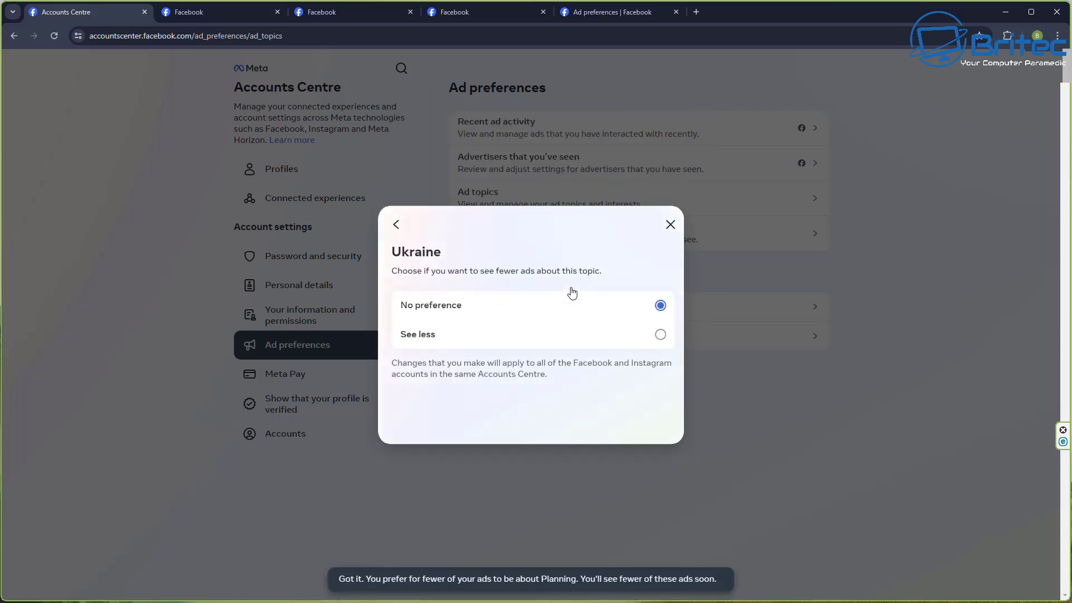
pyautogui.click(657, 334)
pyautogui.click(394, 225)
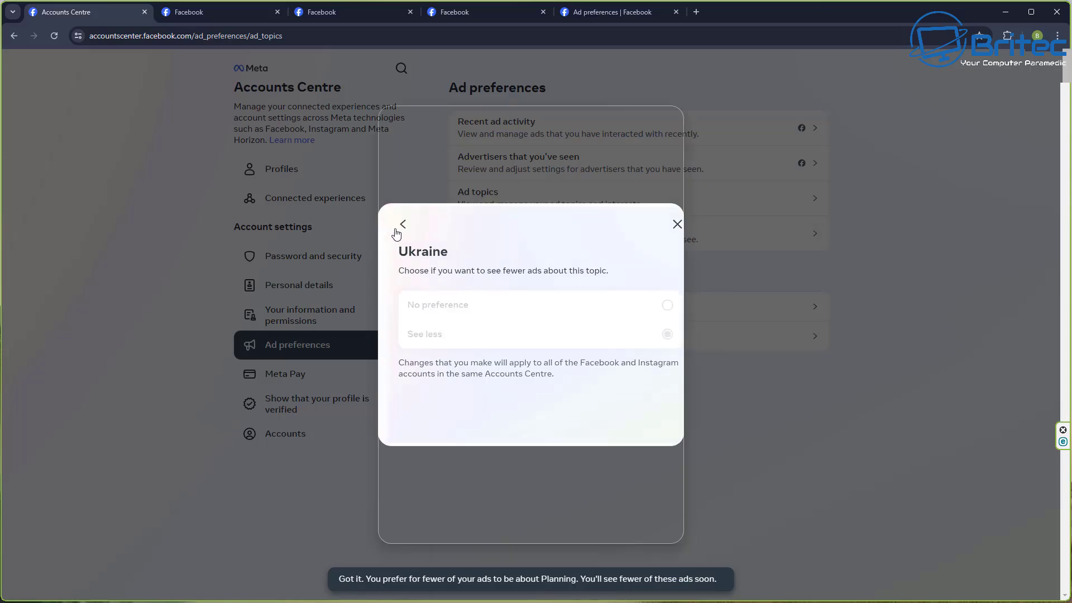
pyautogui.click(555, 261)
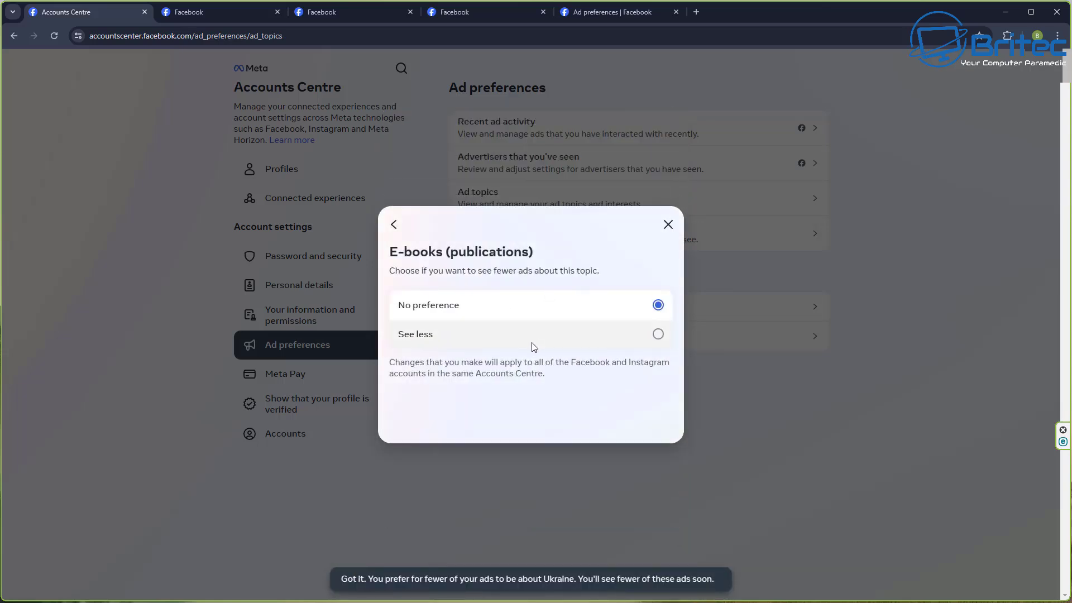
pyautogui.click(657, 335)
pyautogui.click(394, 225)
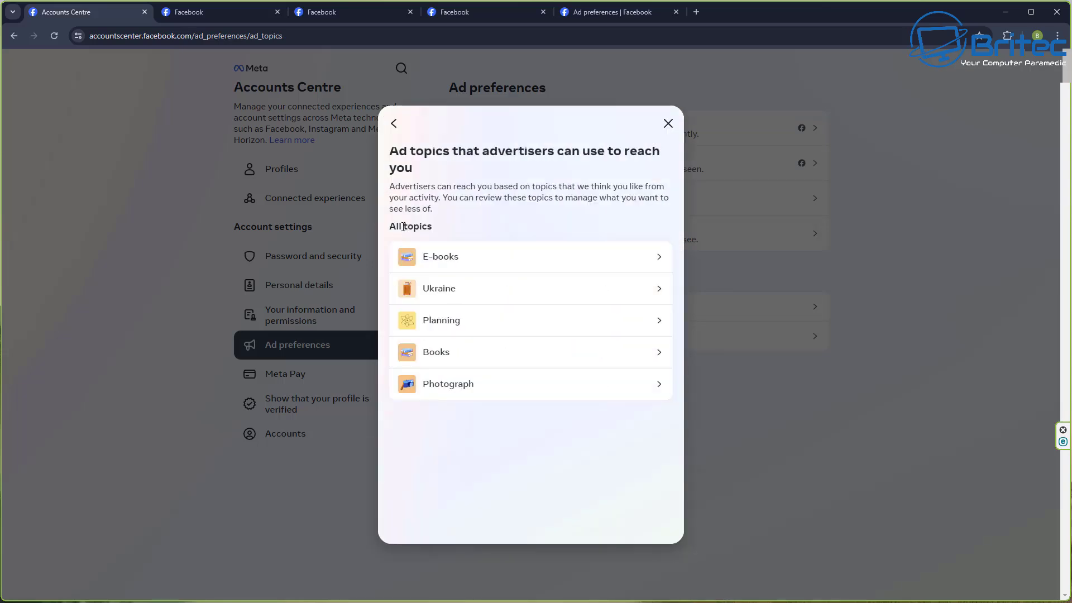
# Review the See-less topic choices and close the ad topics window
pyautogui.click(395, 126)
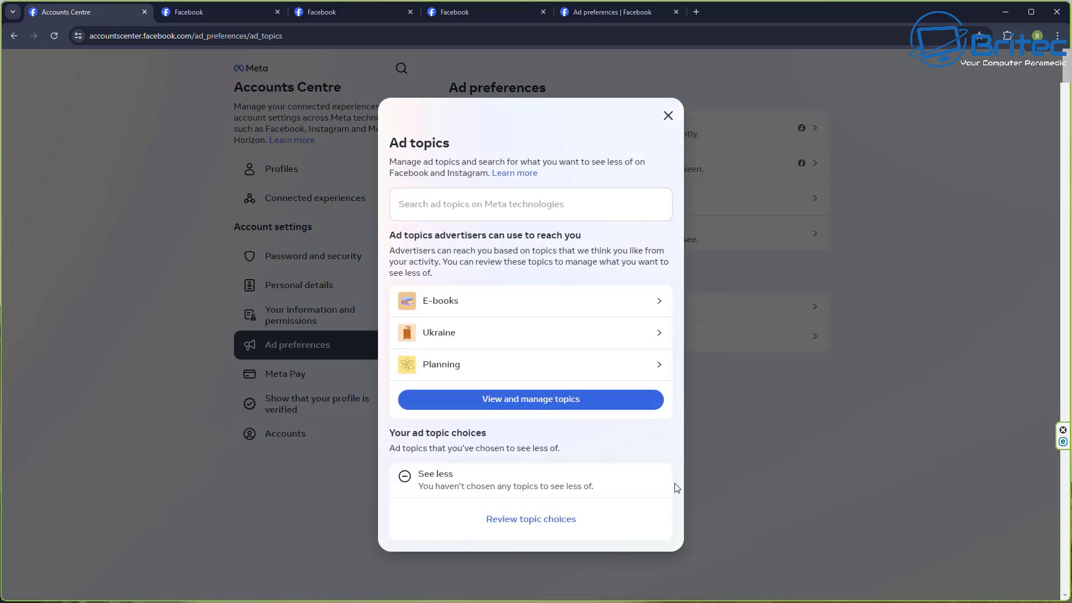
pyautogui.click(539, 519)
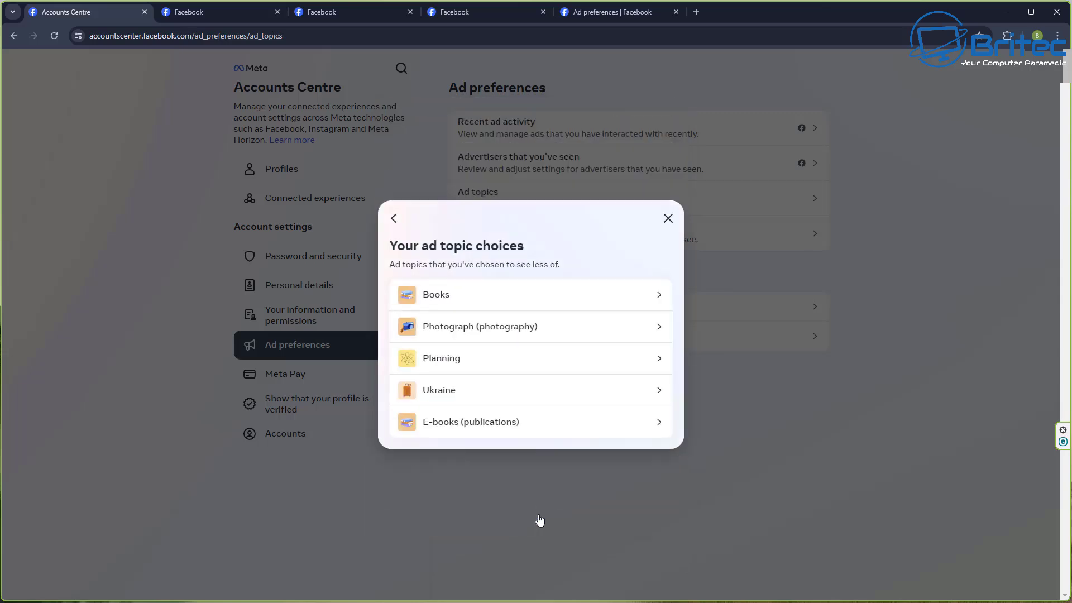
pyautogui.click(667, 217)
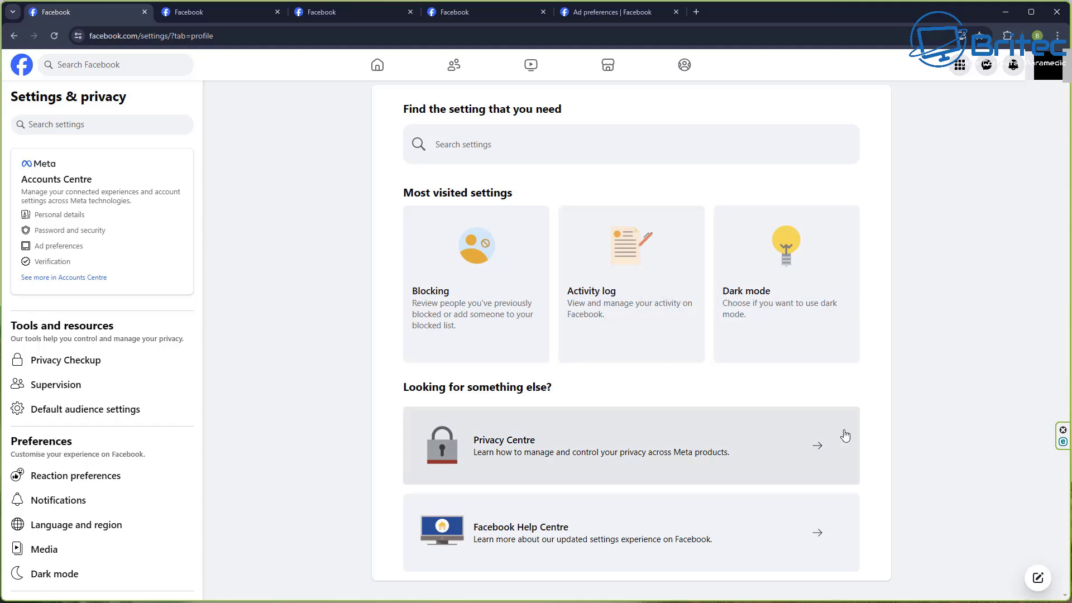
# Switch Facebook's Dark mode setting from Off to On
pyautogui.click(792, 277)
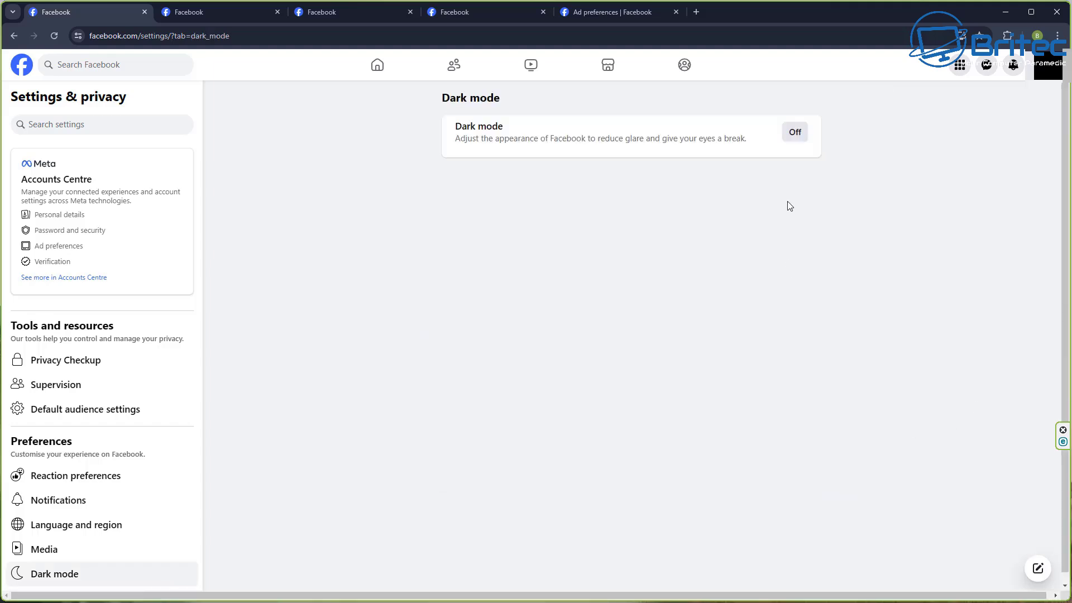
pyautogui.click(795, 134)
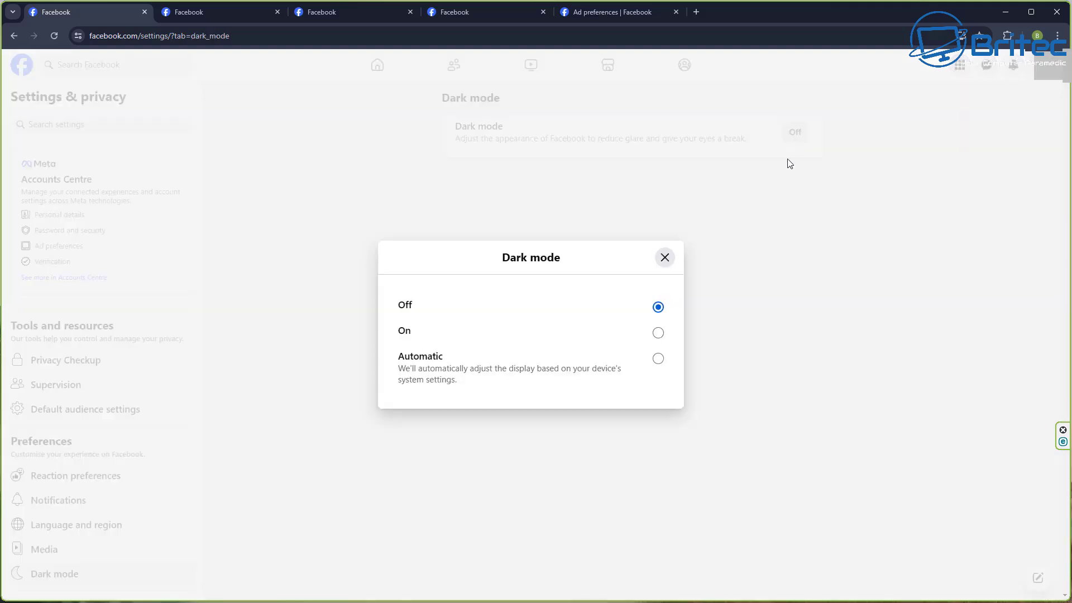
pyautogui.click(659, 334)
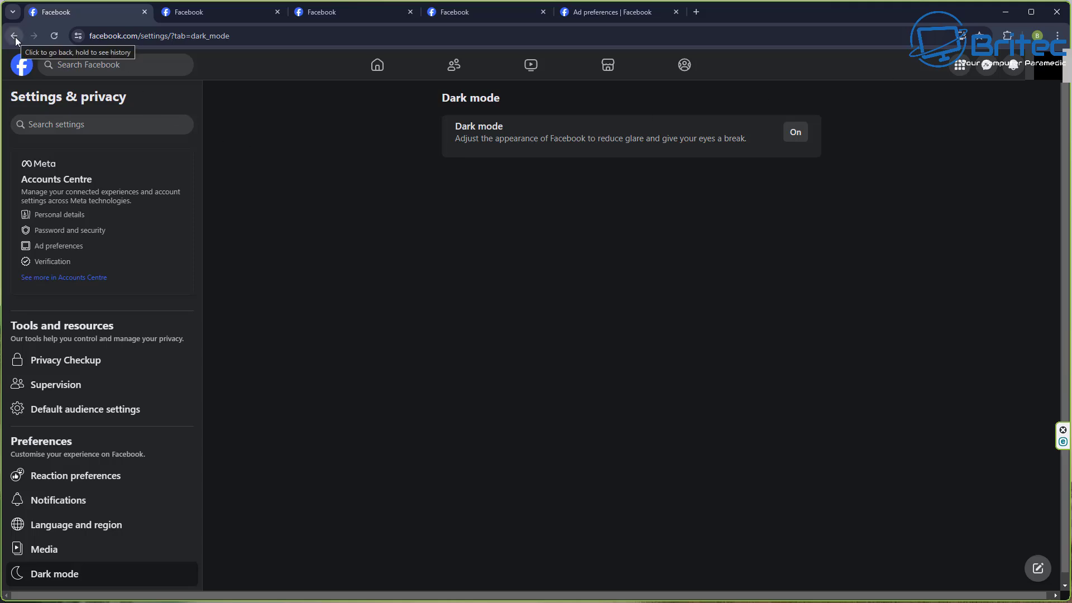
pyautogui.moveTo(86, 370); pyautogui.dragTo(102, 363)
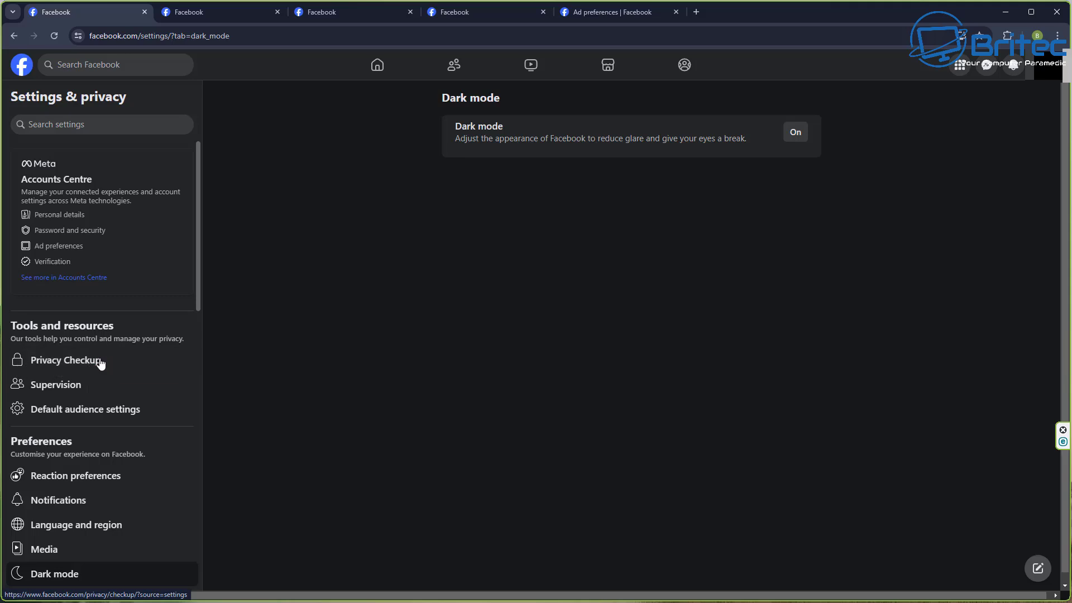
# Start Privacy Checkup and stop advertisers using your employer, job title and education
pyautogui.click(101, 364)
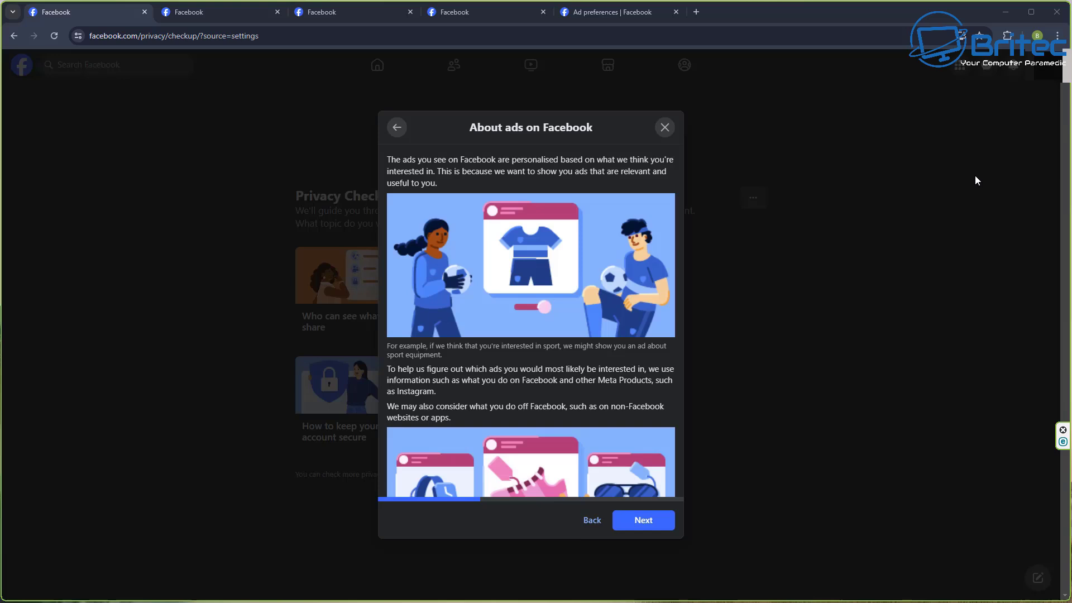
pyautogui.click(657, 524)
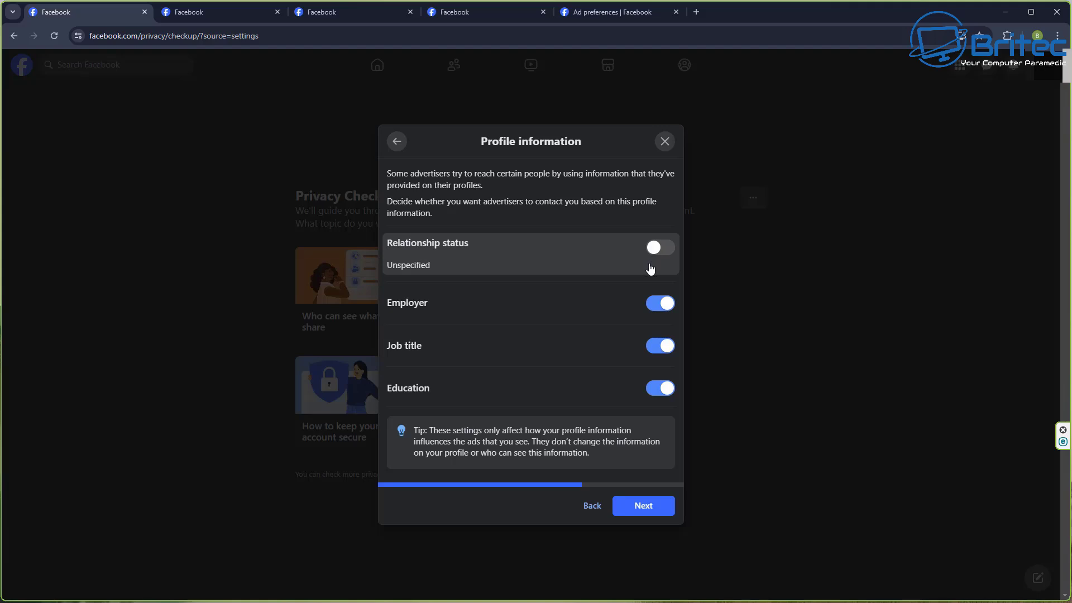
pyautogui.click(661, 306)
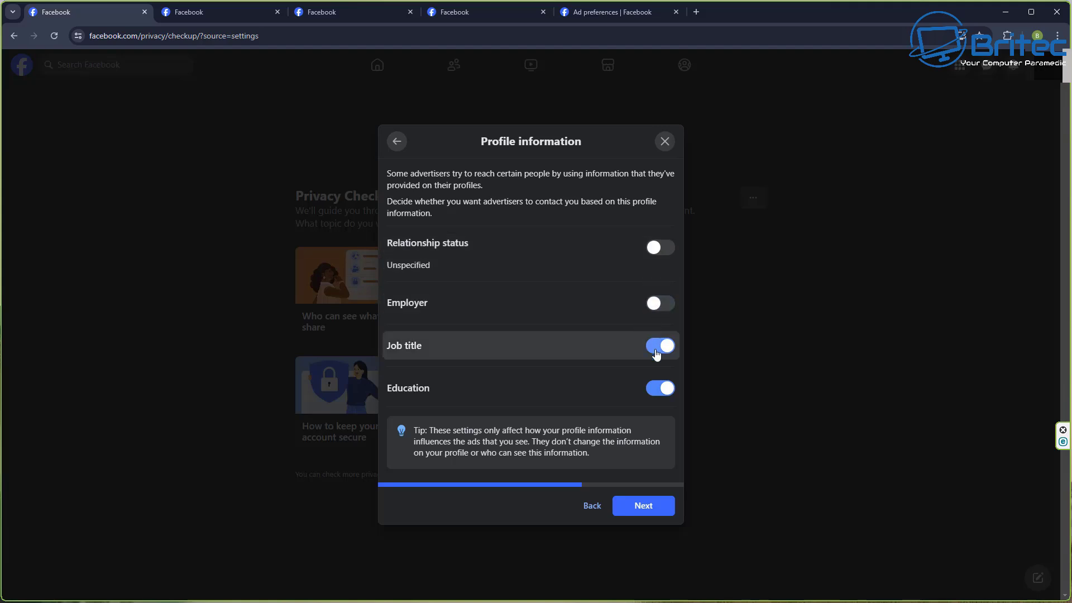
pyautogui.click(657, 351)
pyautogui.click(648, 393)
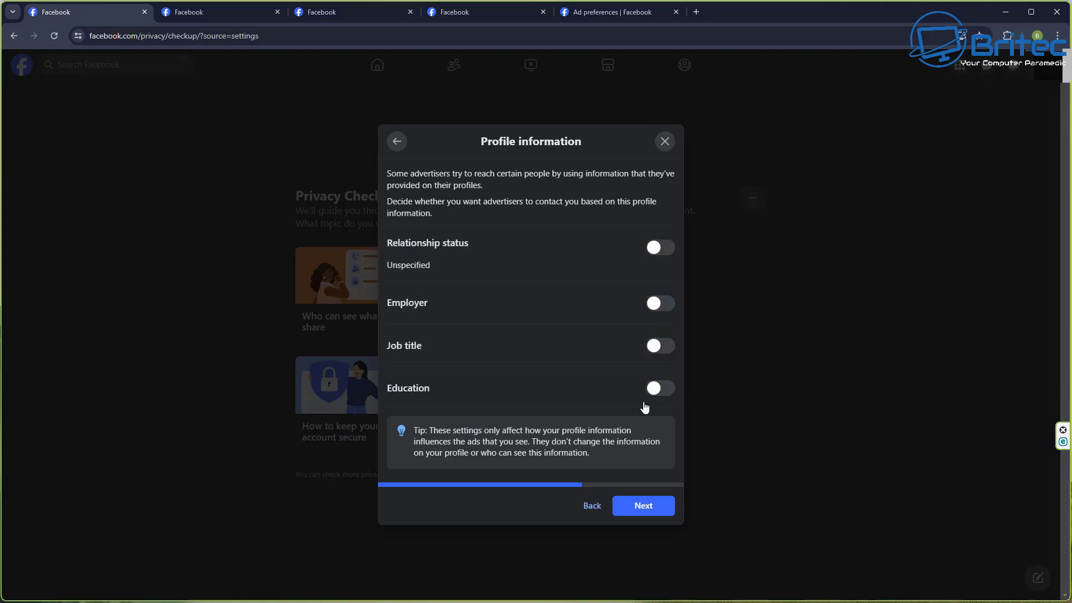
# Finish the ads review and close the completion summary
pyautogui.click(647, 508)
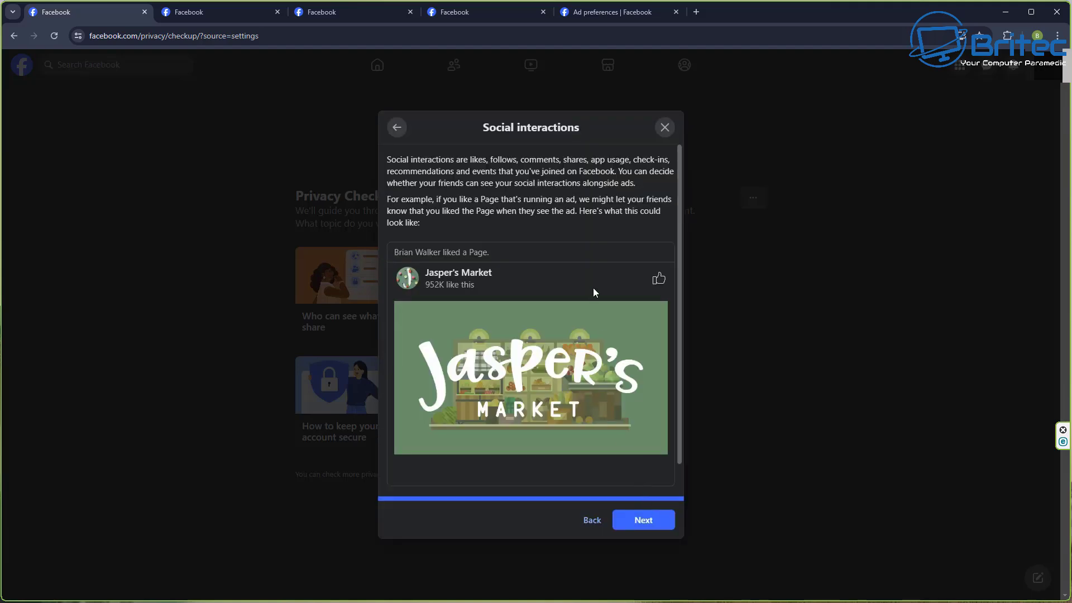
pyautogui.click(633, 525)
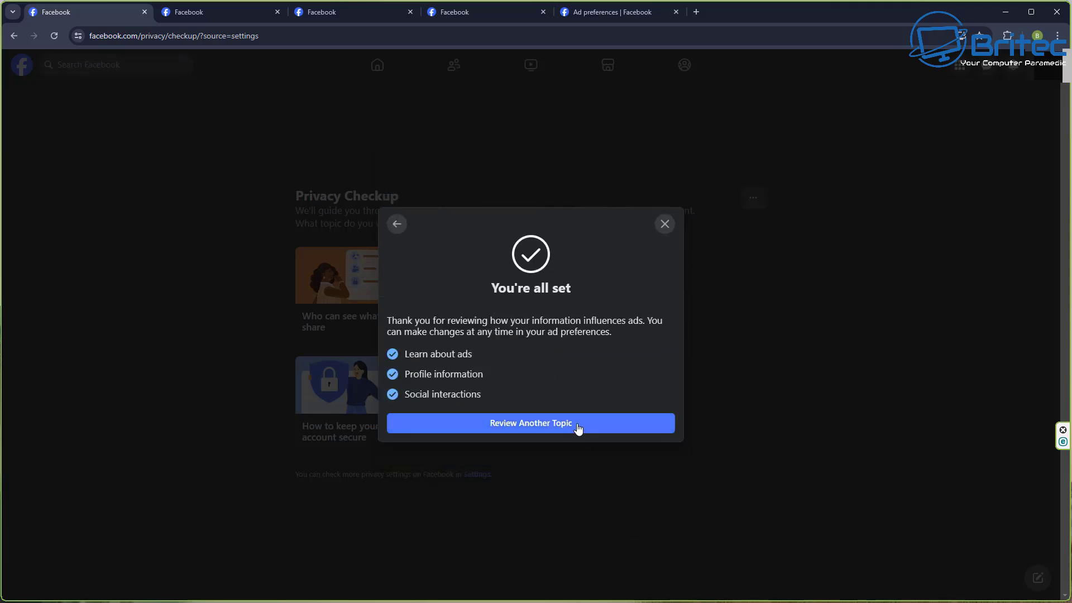
pyautogui.click(663, 225)
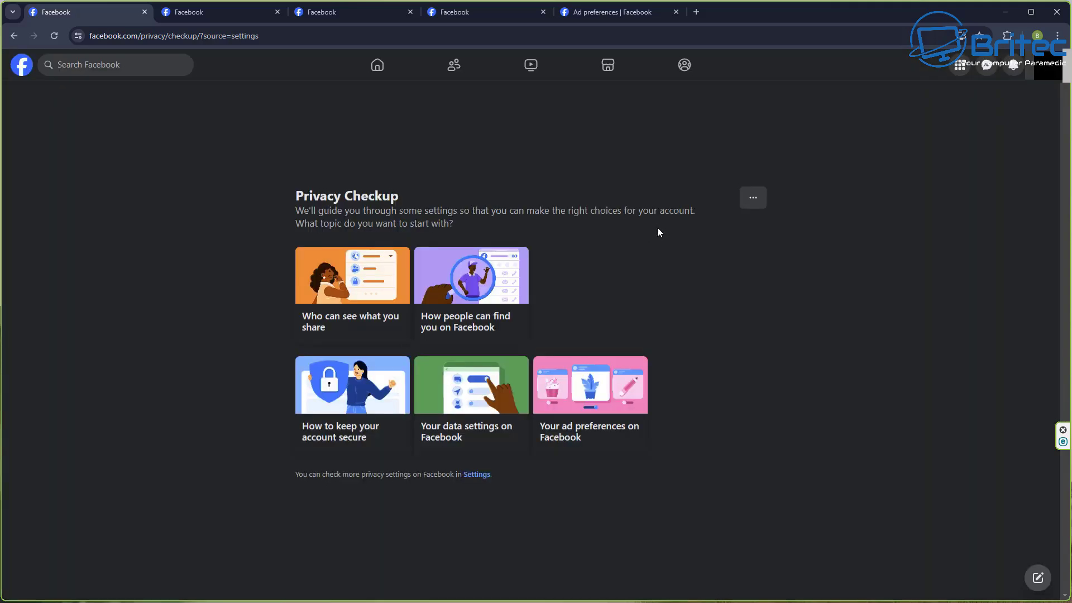
# Run the 'Your data settings on Facebook' review, which has no apps or websites to remove
pyautogui.click(479, 443)
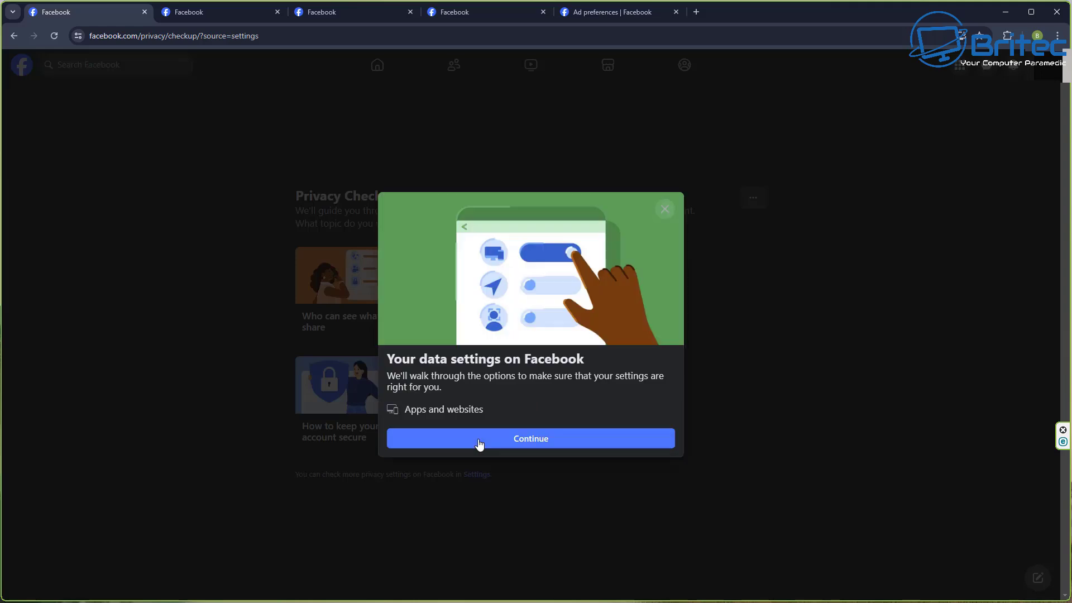
pyautogui.click(531, 445)
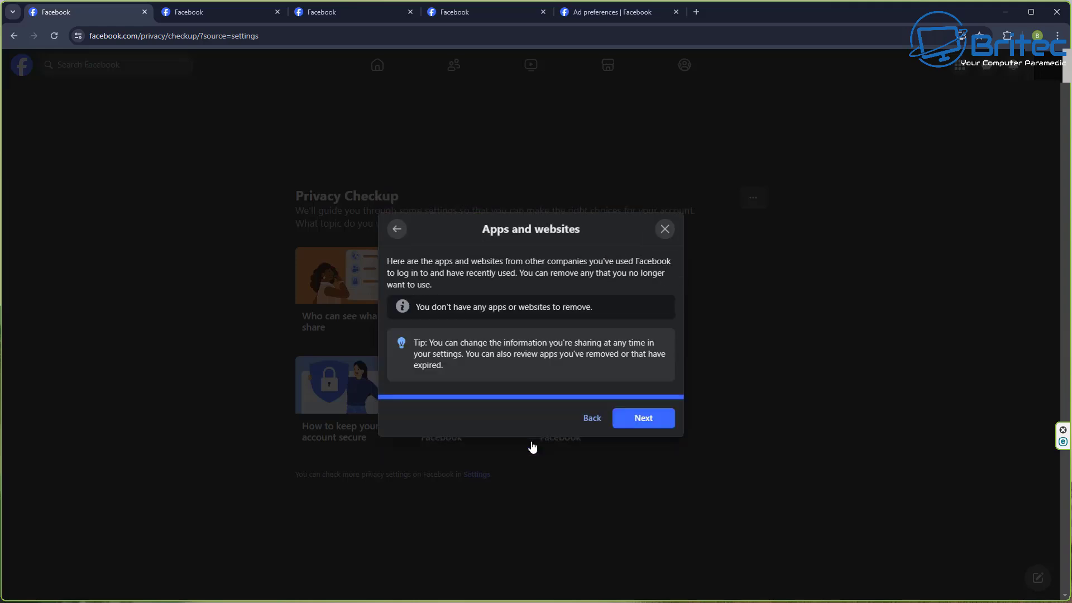
pyautogui.click(649, 419)
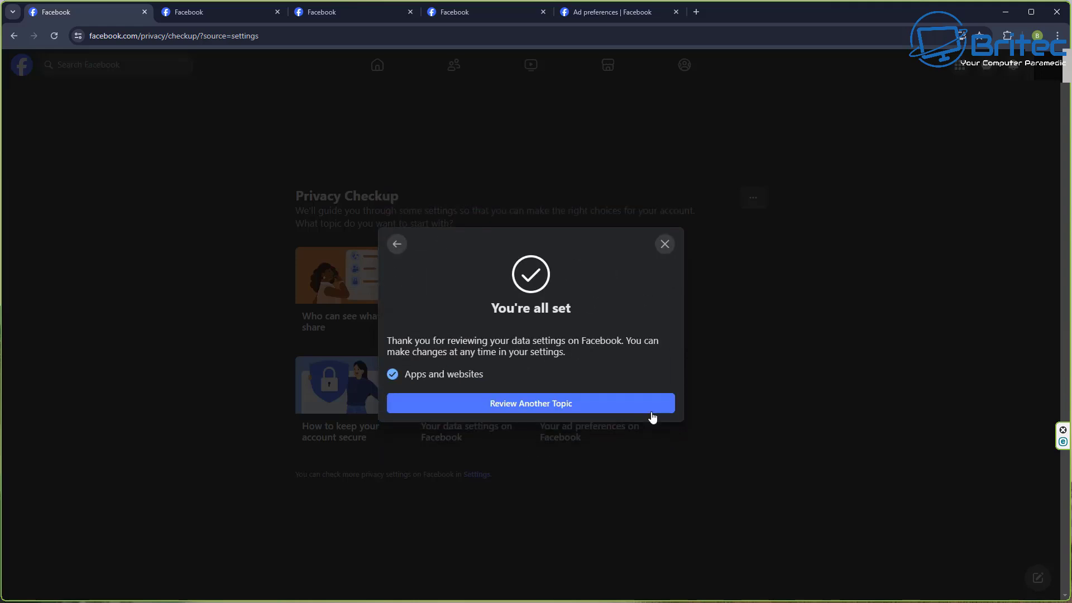
pyautogui.click(573, 403)
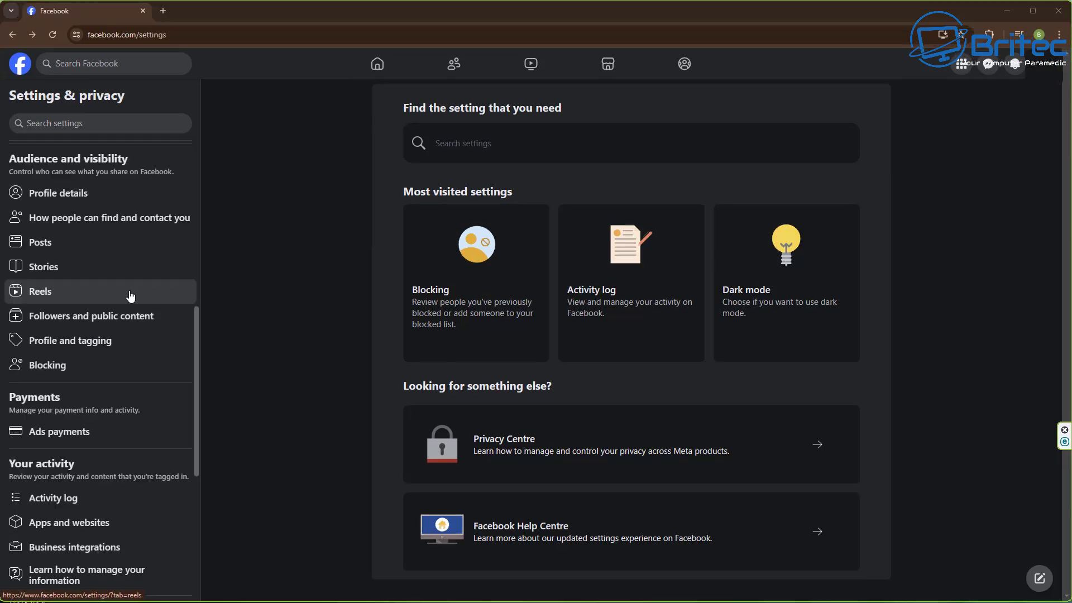
# Turn off others sharing your reels and public stories to their own stories
pyautogui.click(130, 295)
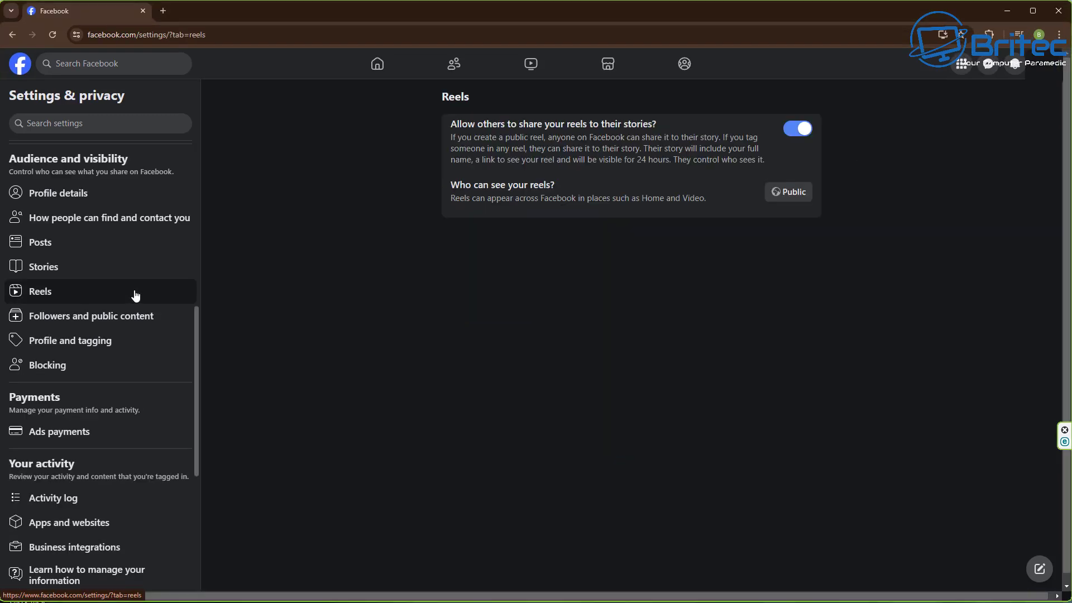
pyautogui.click(801, 136)
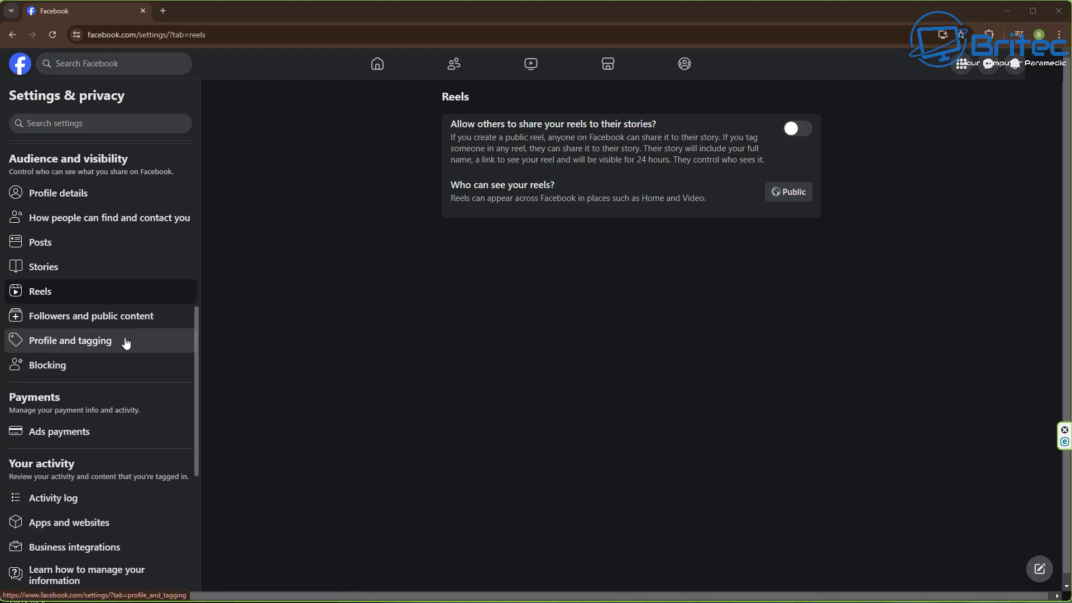
pyautogui.click(162, 281)
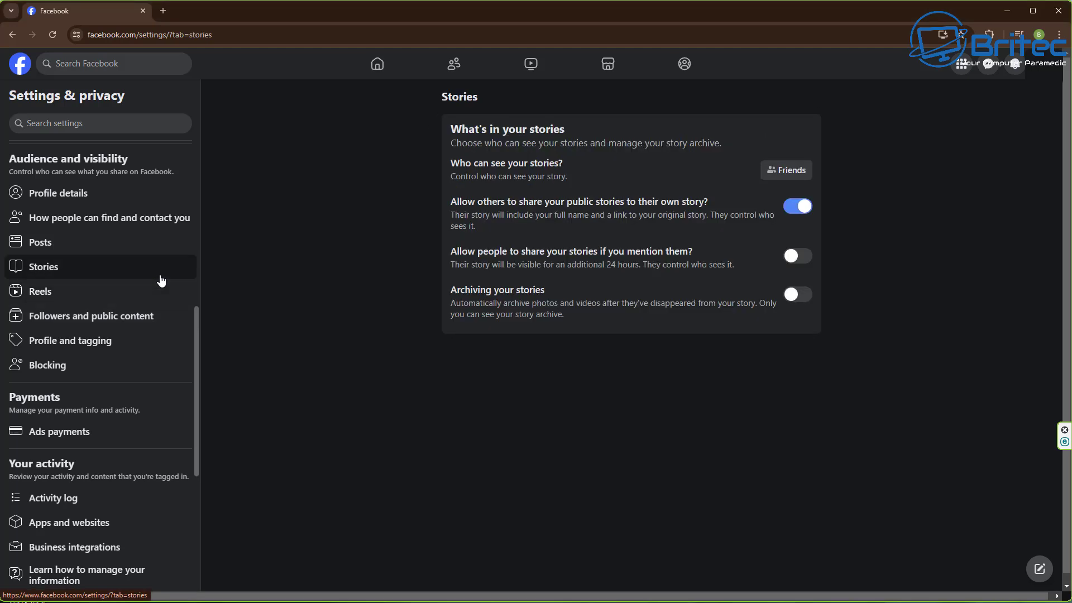
pyautogui.click(799, 207)
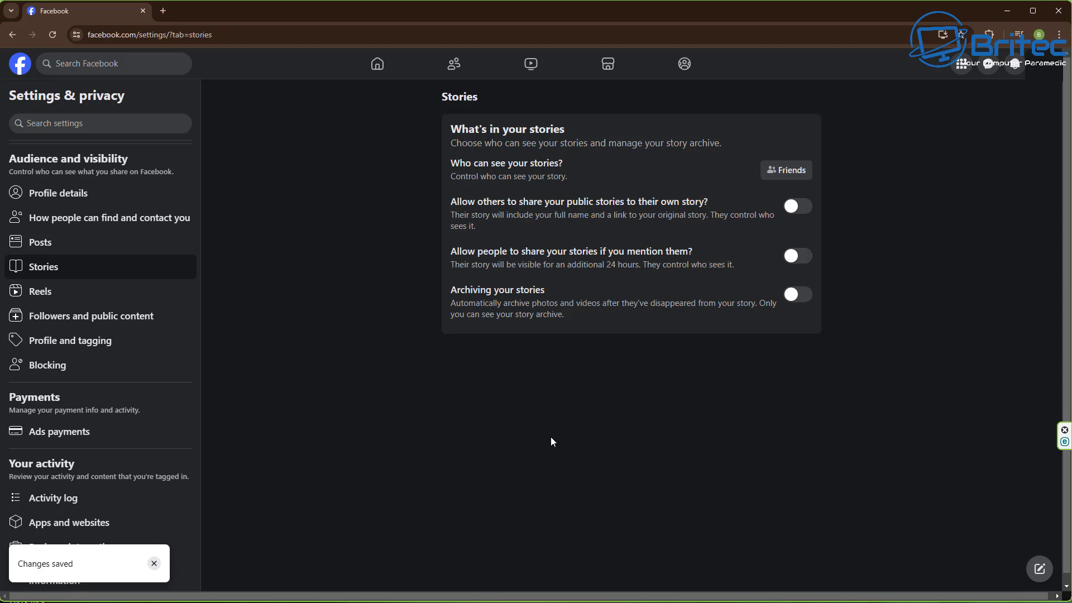
pyautogui.click(129, 251)
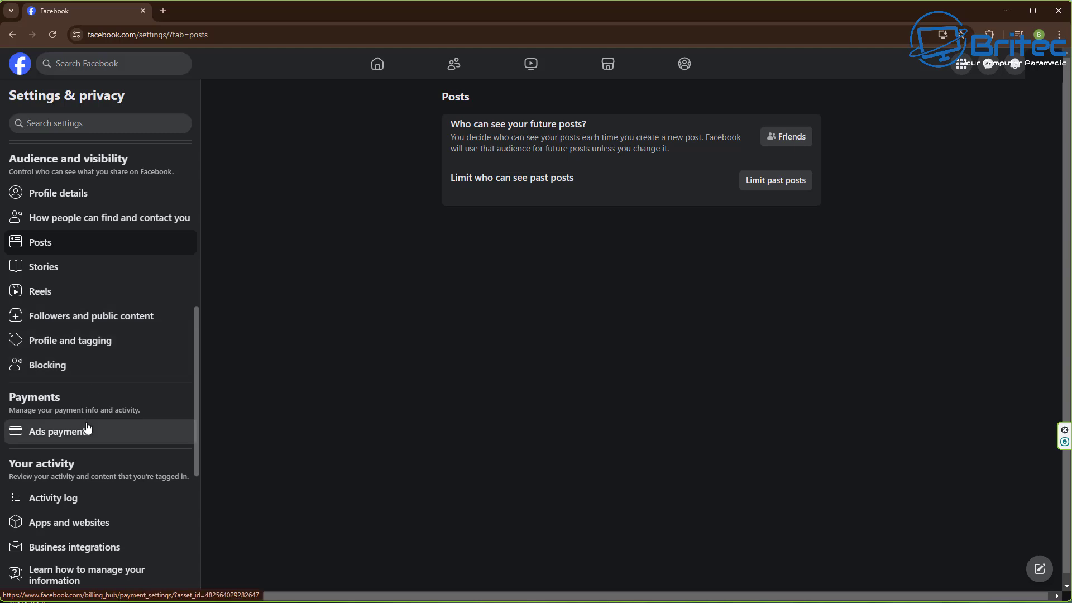
# Open Off-Facebook activity and continue to Your activity off Meta technologies in Accounts Centre
pyautogui.scroll(-1, 143, 447)
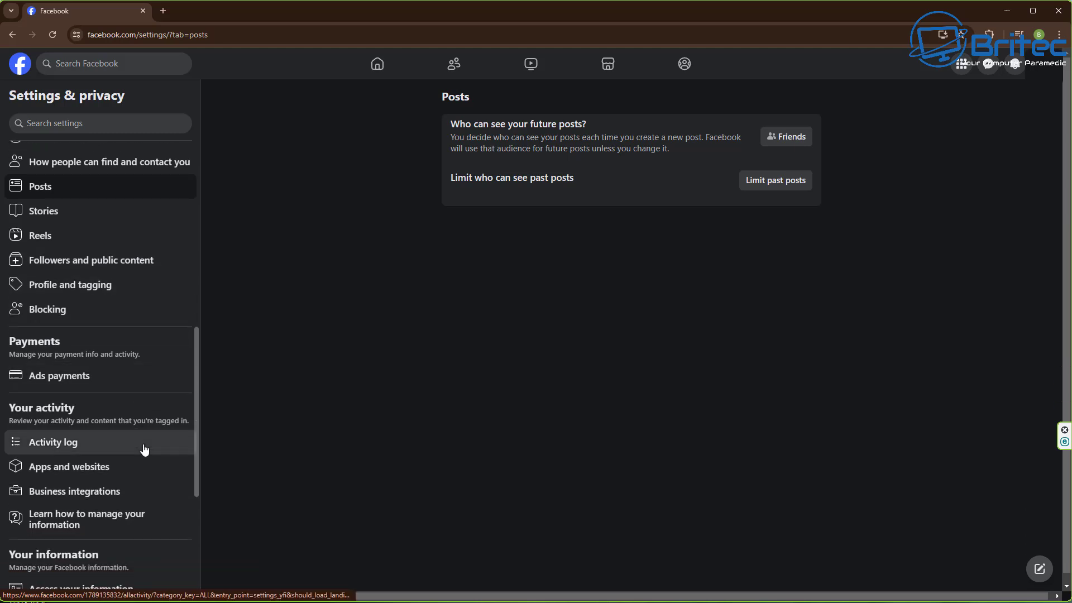
pyautogui.scroll(-2, 144, 448)
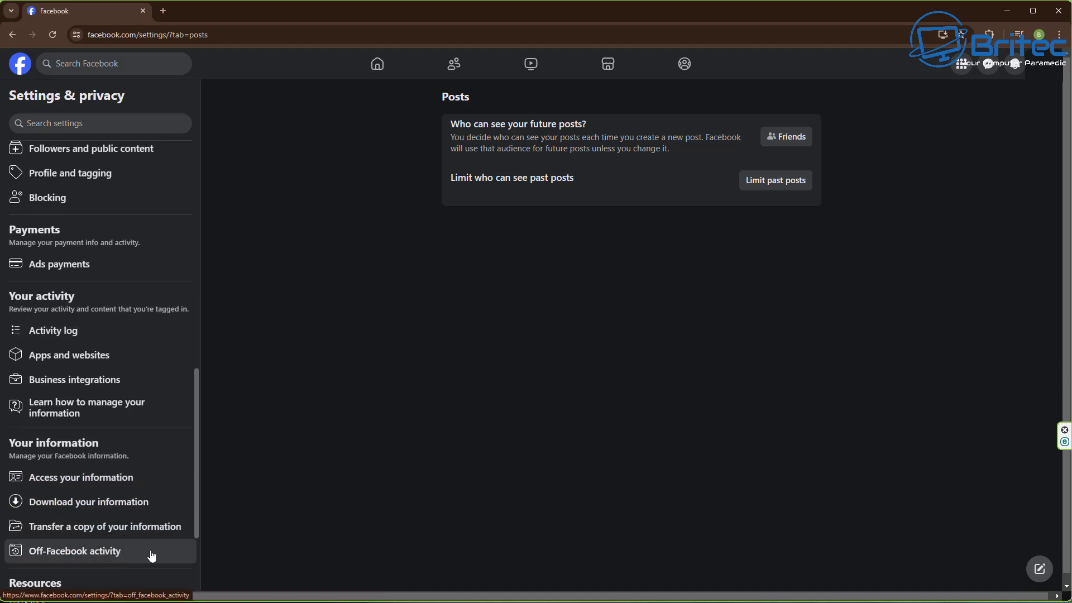
pyautogui.click(151, 556)
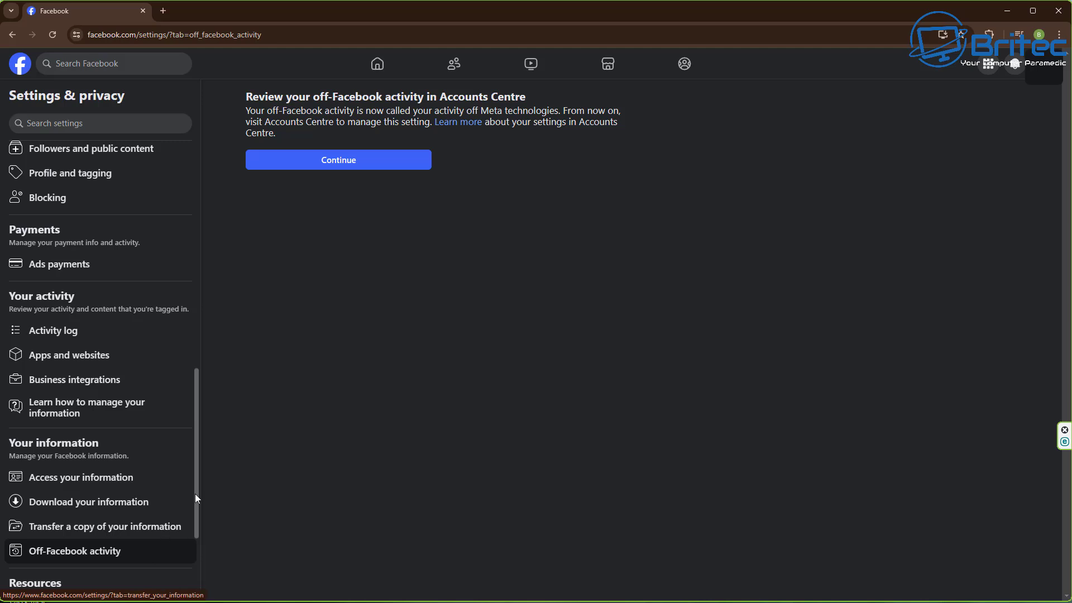
pyautogui.click(342, 162)
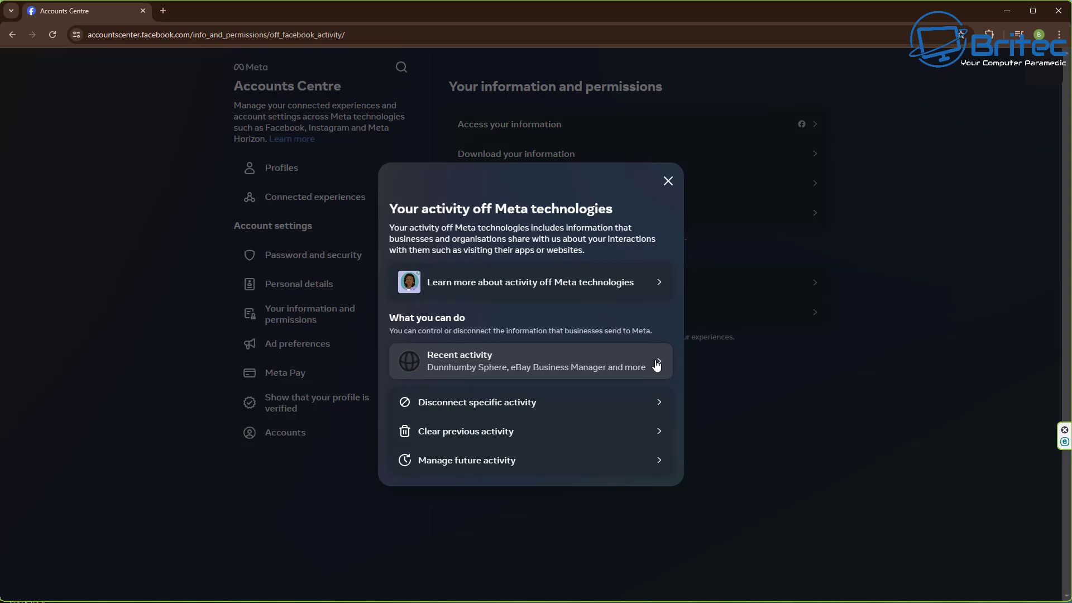
# Clear all previous off-Meta activity, then bring up Manage future activity
pyautogui.click(538, 435)
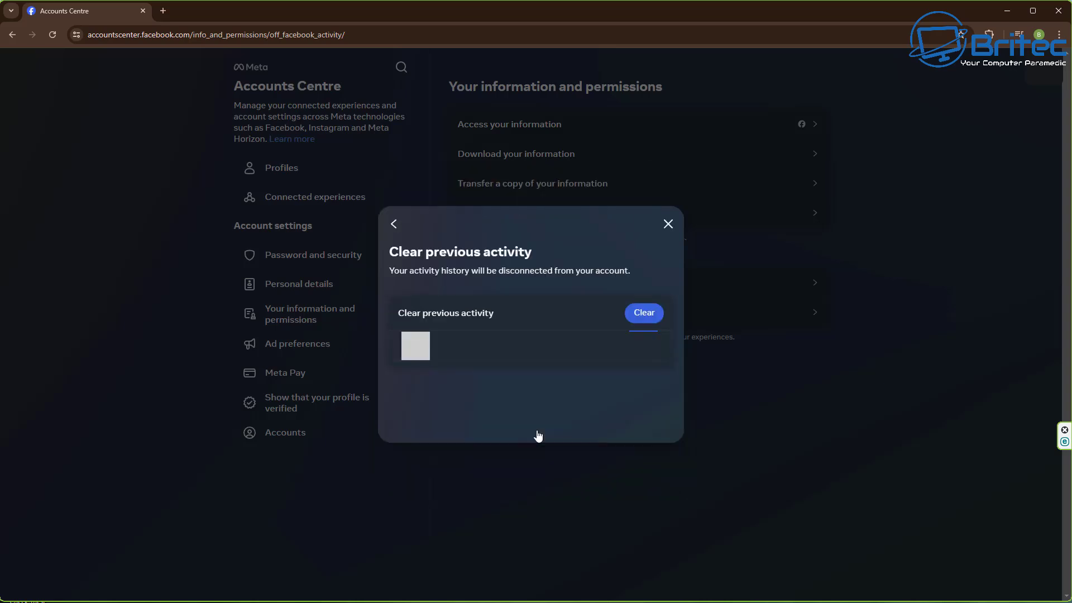
pyautogui.click(644, 315)
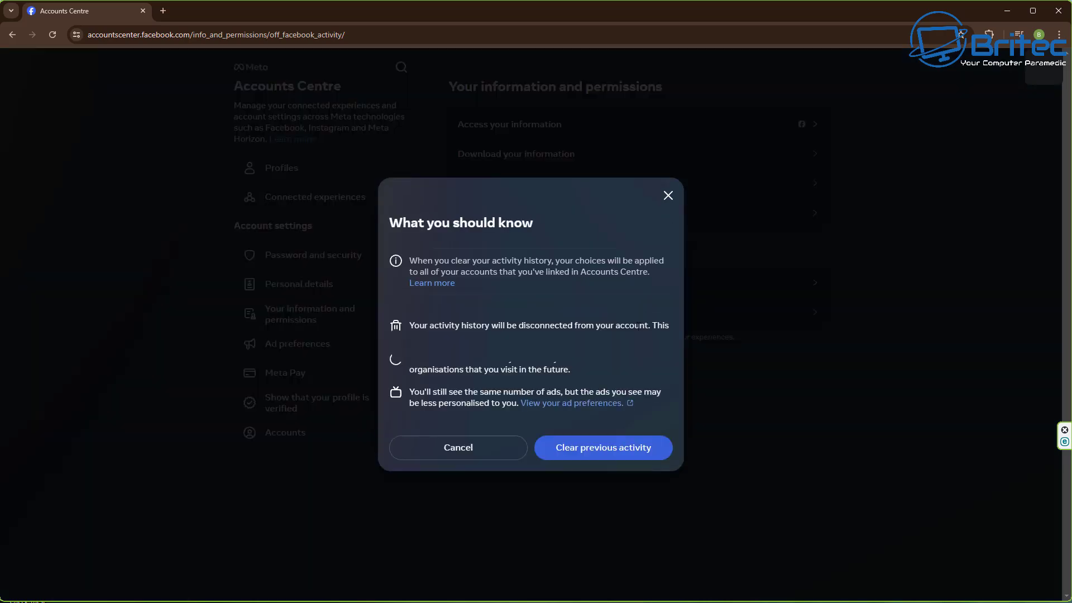
pyautogui.click(604, 456)
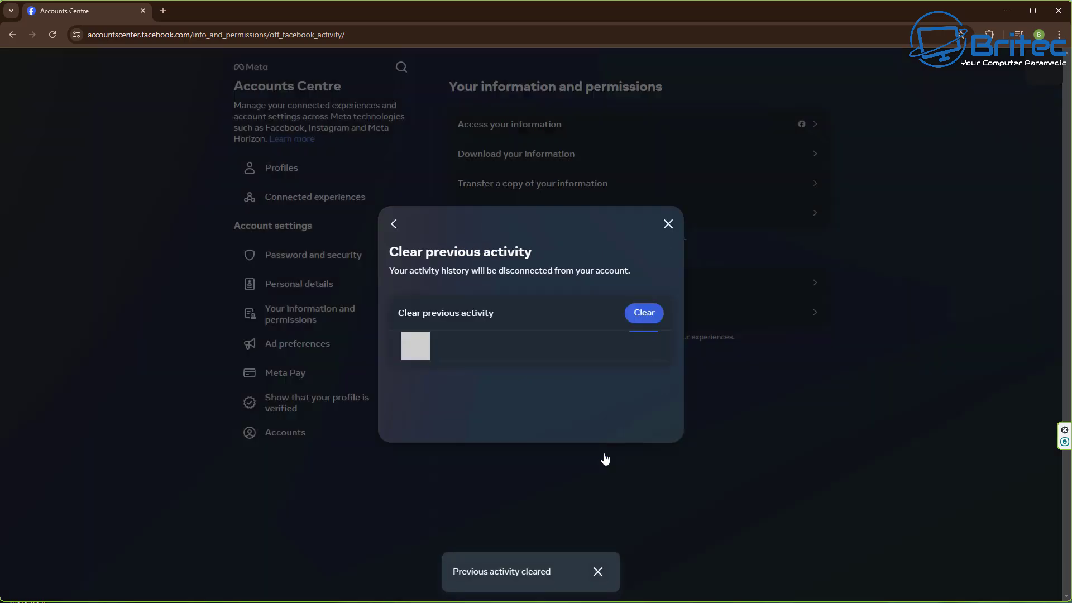
pyautogui.click(394, 226)
pyautogui.click(490, 463)
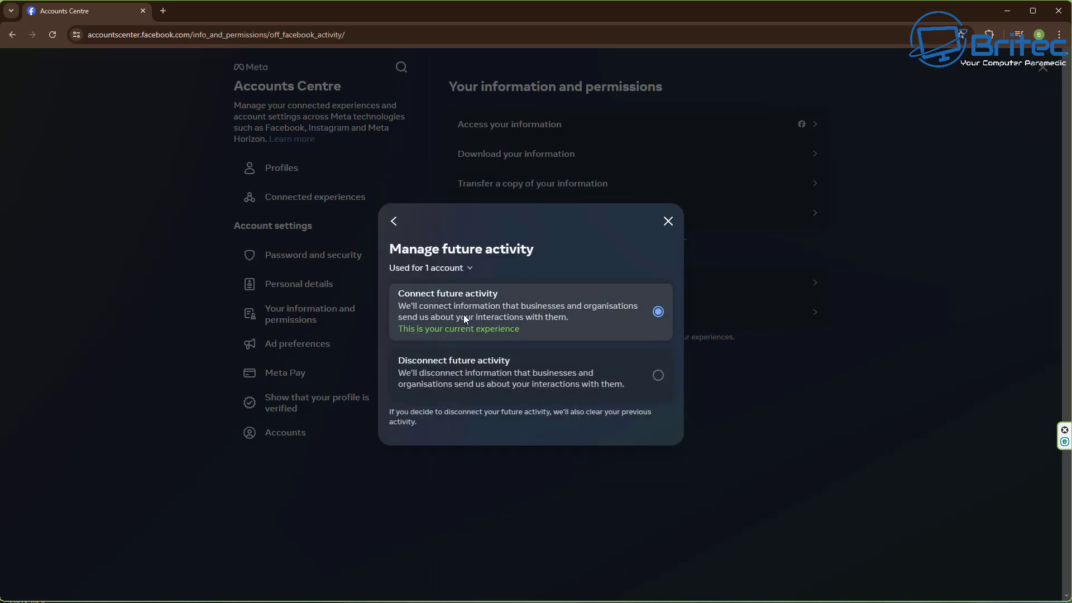
# Choose and confirm Disconnect future activity, then close the off-Meta activity dialog
pyautogui.click(658, 375)
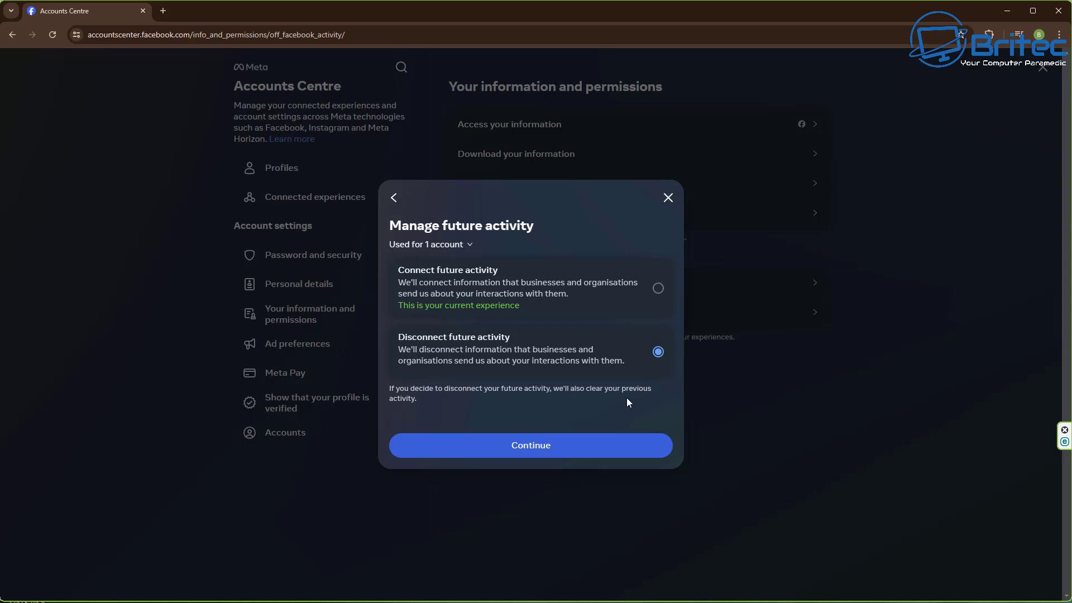
pyautogui.click(567, 446)
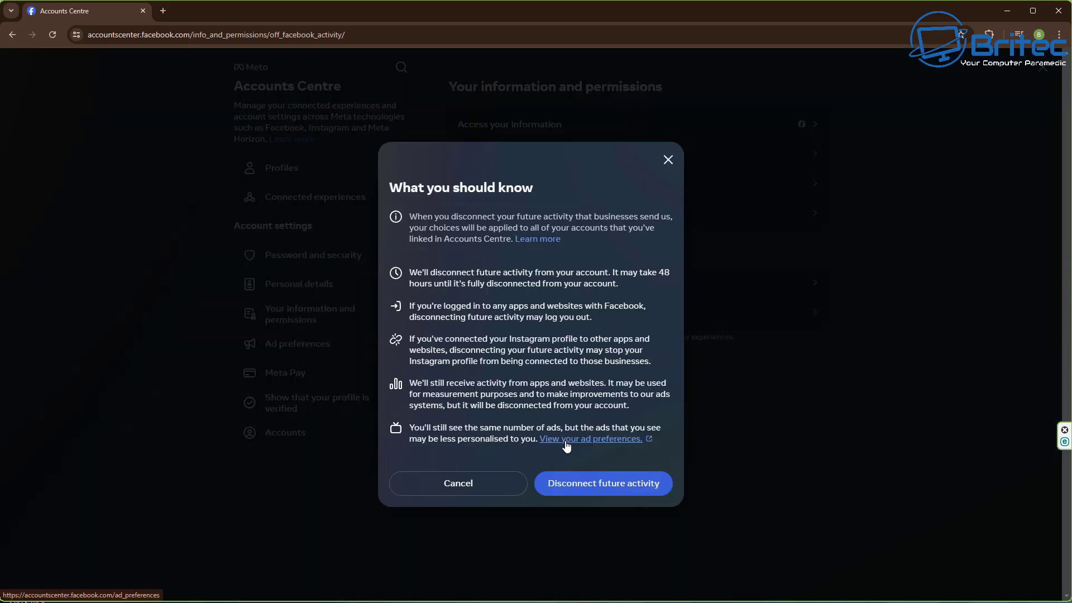
pyautogui.click(570, 489)
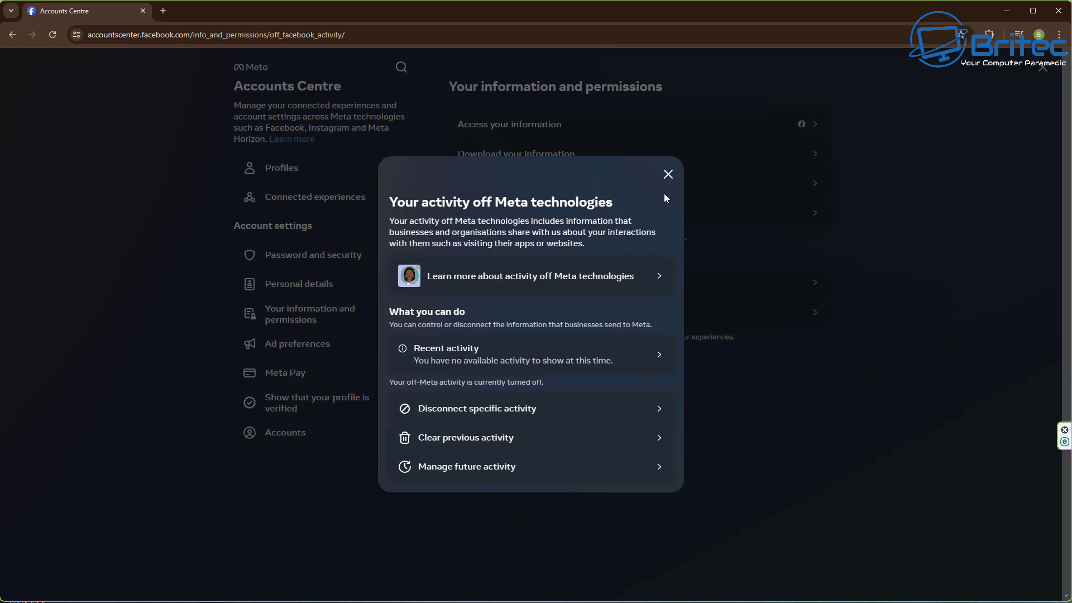
pyautogui.click(668, 174)
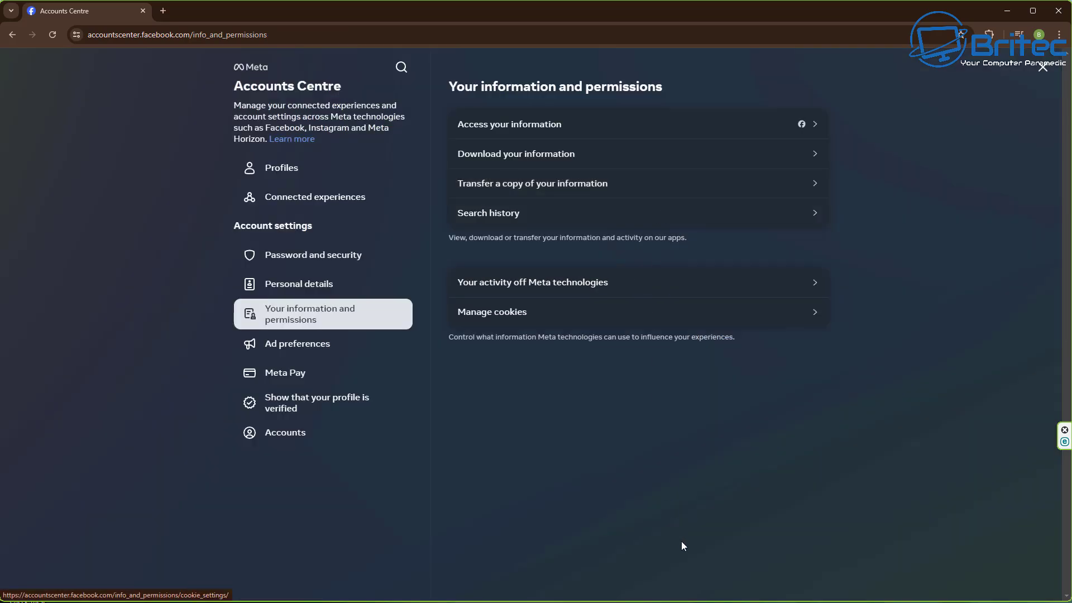
pyautogui.click(1039, 68)
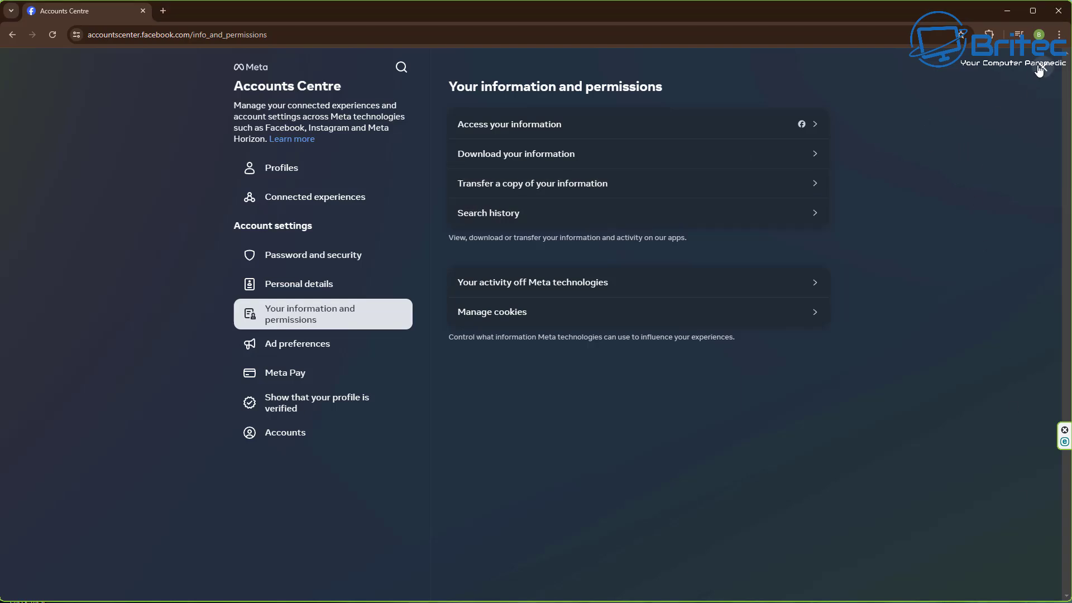